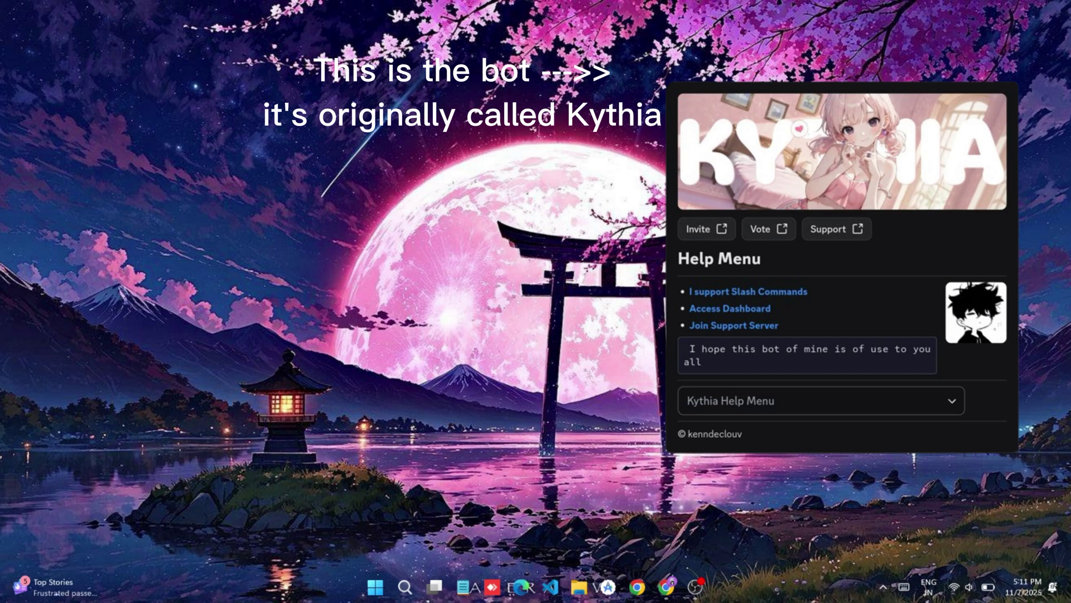
- Restore the Chrome window showing the Private Test Server Discord chat from the taskbar
{"action": "left_click", "coordinate": [667, 586]}
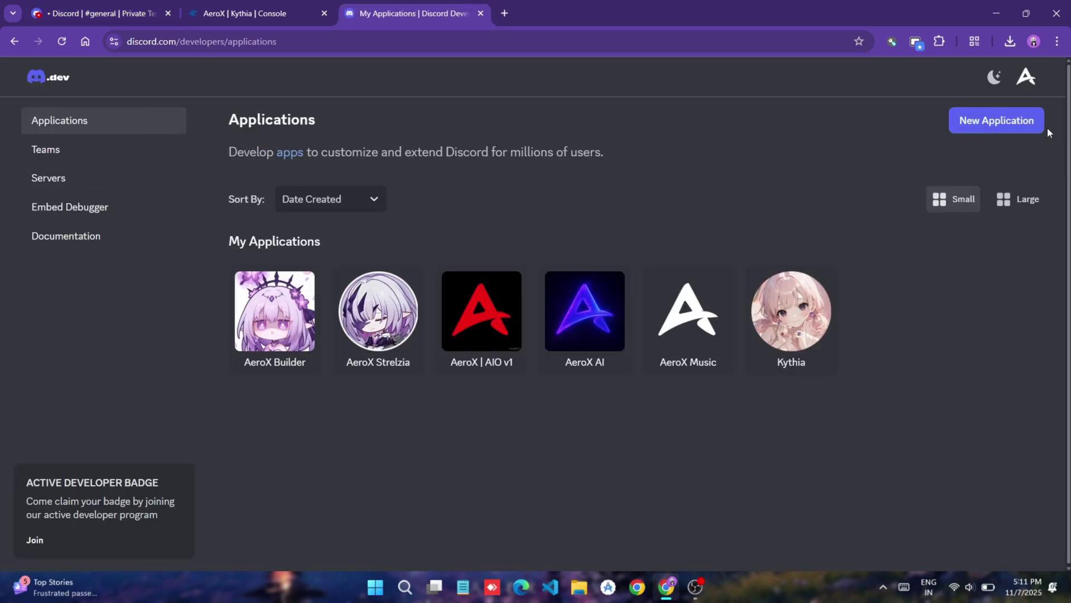
- Create a new application named Aerox Kythia, accepting the terms and passing the captcha
{"action": "left_click", "coordinate": [1005, 123]}
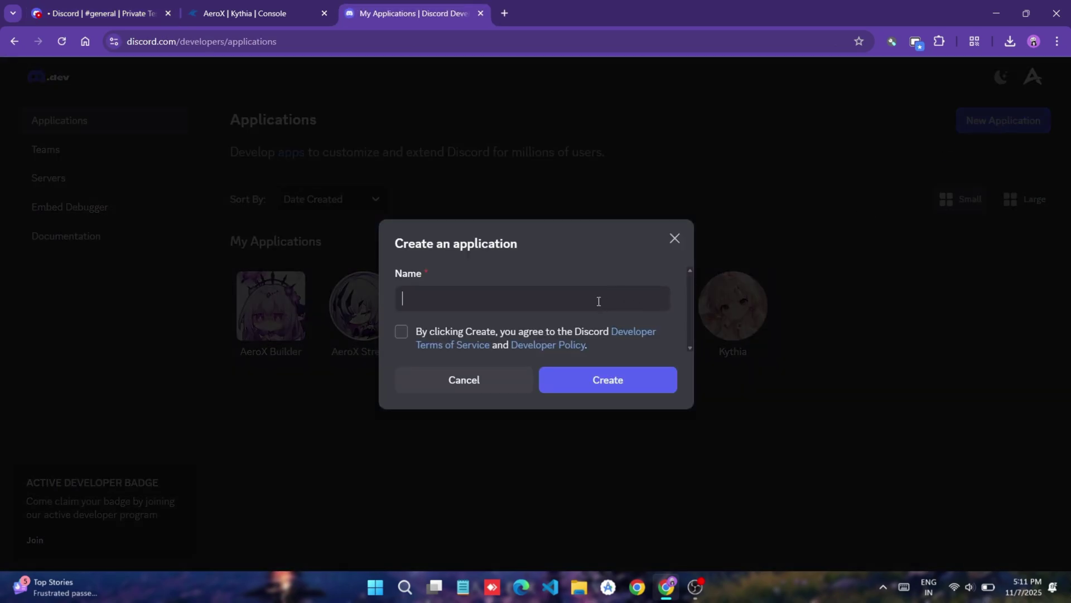
{"action": "type", "text": "Aerox"}
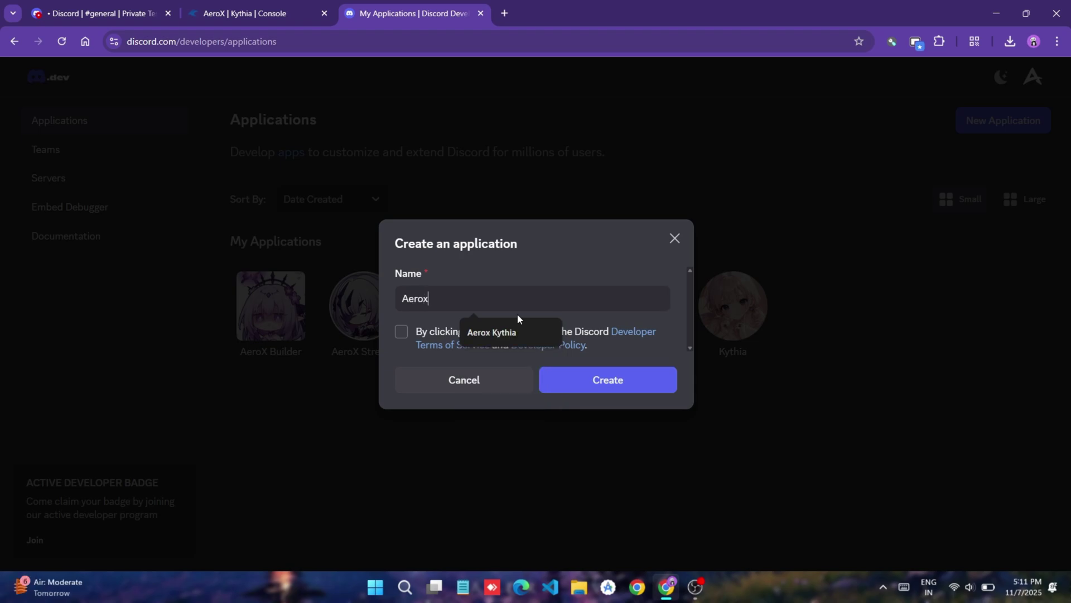
{"action": "left_click", "coordinate": [502, 330]}
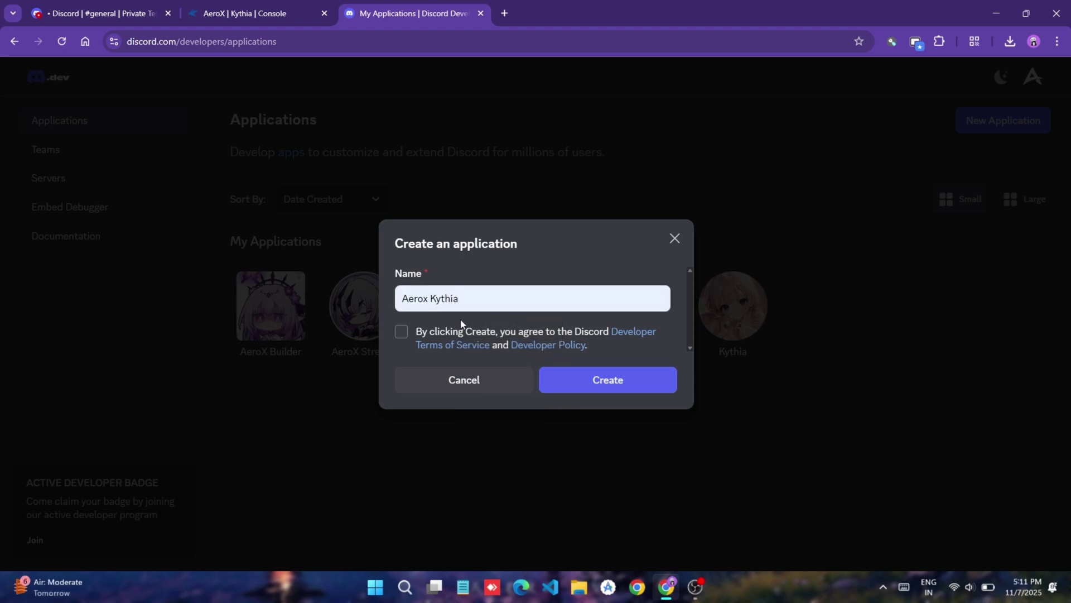
{"action": "left_click", "coordinate": [402, 332]}
{"action": "left_click", "coordinate": [608, 379]}
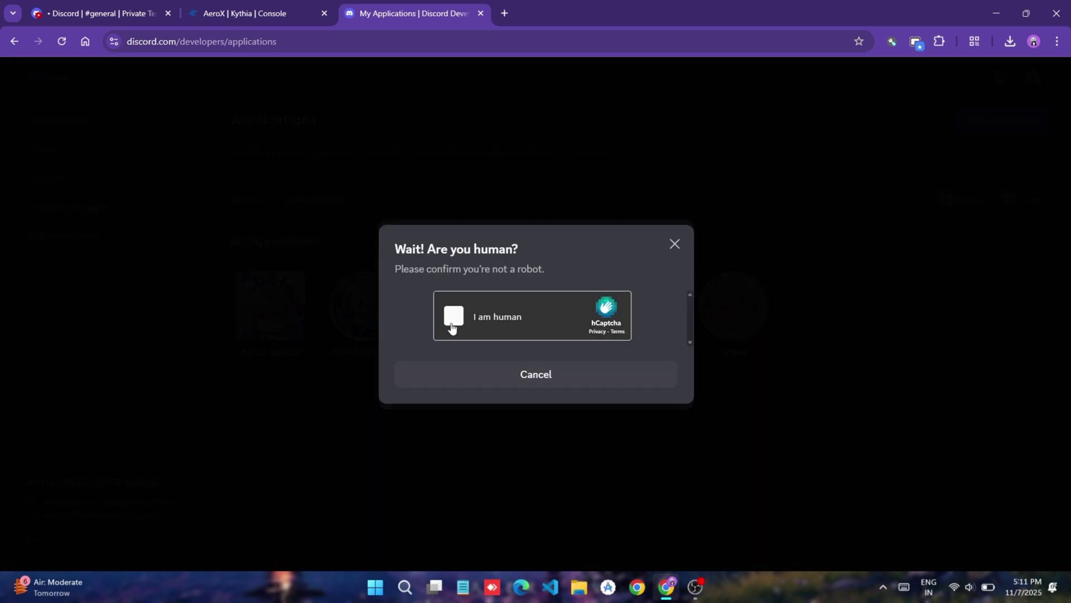
{"action": "left_click", "coordinate": [452, 318]}
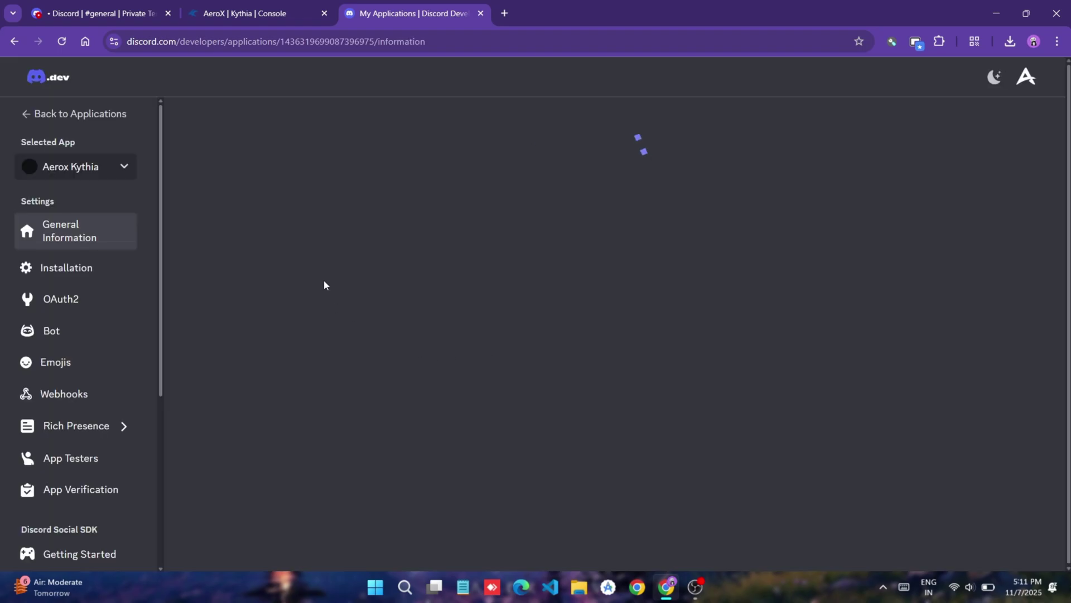
- Upload the Kythia image as the app icon and save the changes
{"action": "left_click", "coordinate": [245, 342]}
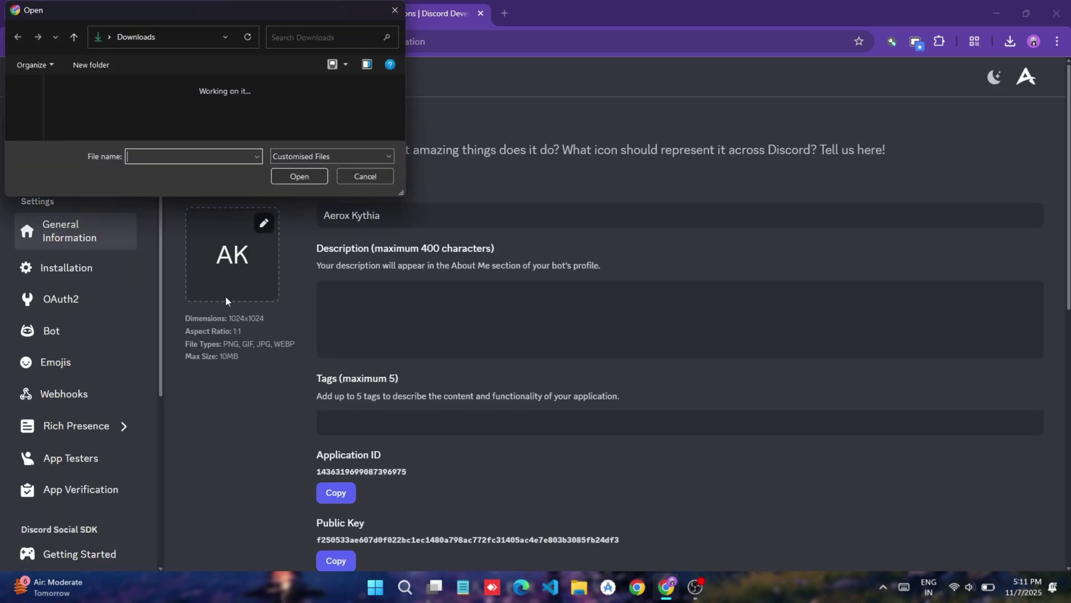
{"action": "left_click", "coordinate": [79, 118]}
{"action": "left_click", "coordinate": [299, 176]}
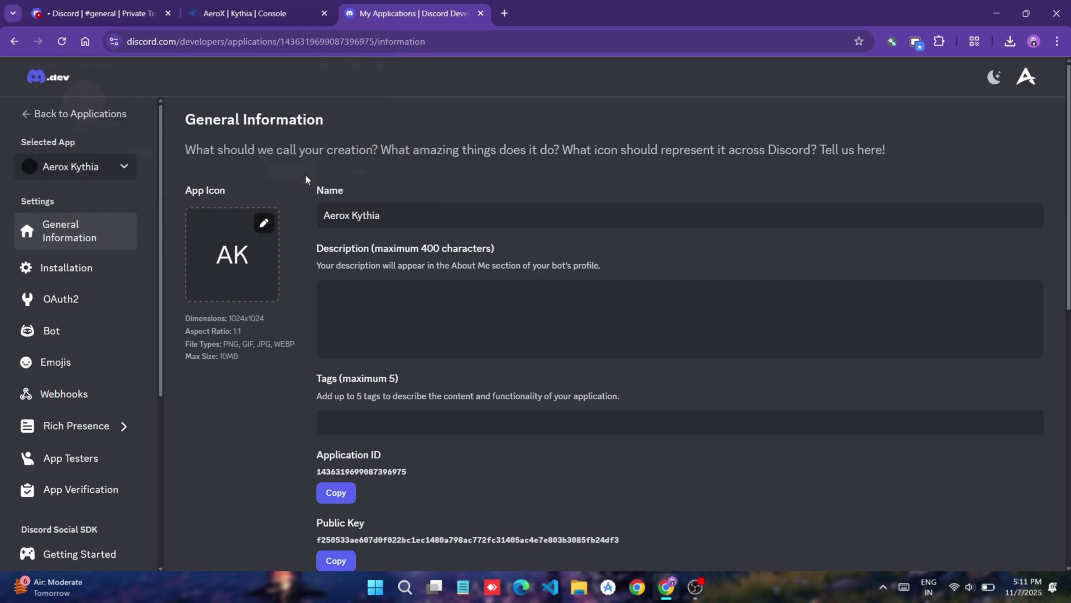
{"action": "left_click", "coordinate": [874, 496]}
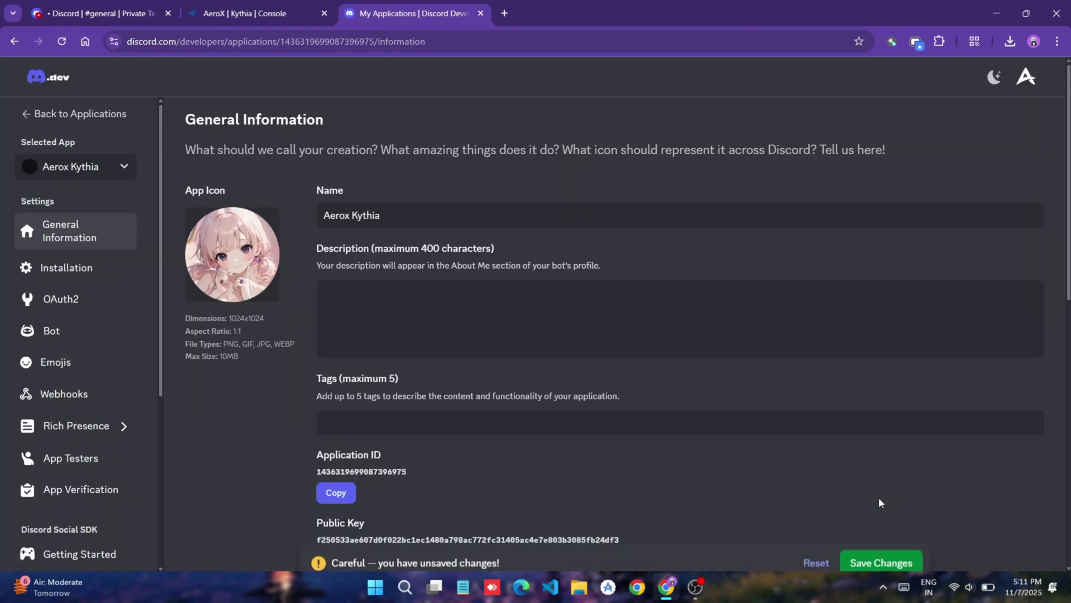
{"action": "left_click", "coordinate": [886, 524]}
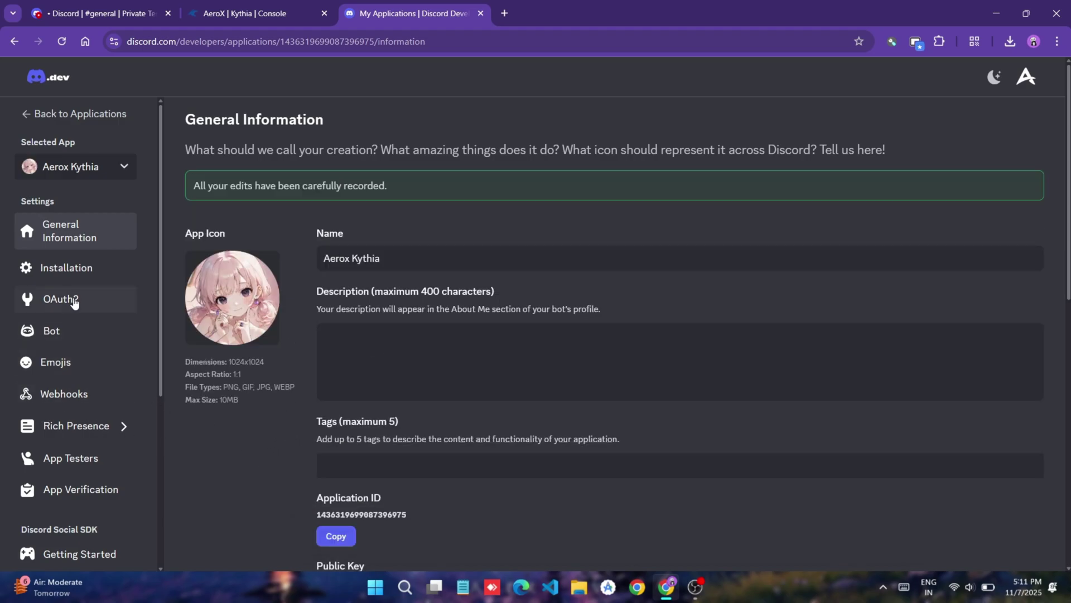
- Generate a bot-scope OAuth2 invite URL with Administrator permission and copy it
{"action": "left_click", "coordinate": [74, 302]}
{"action": "scroll", "coordinate": [460, 335], "scroll_direction": "down", "scroll_amount": 2}
{"action": "scroll", "coordinate": [628, 335], "scroll_direction": "down", "scroll_amount": 3}
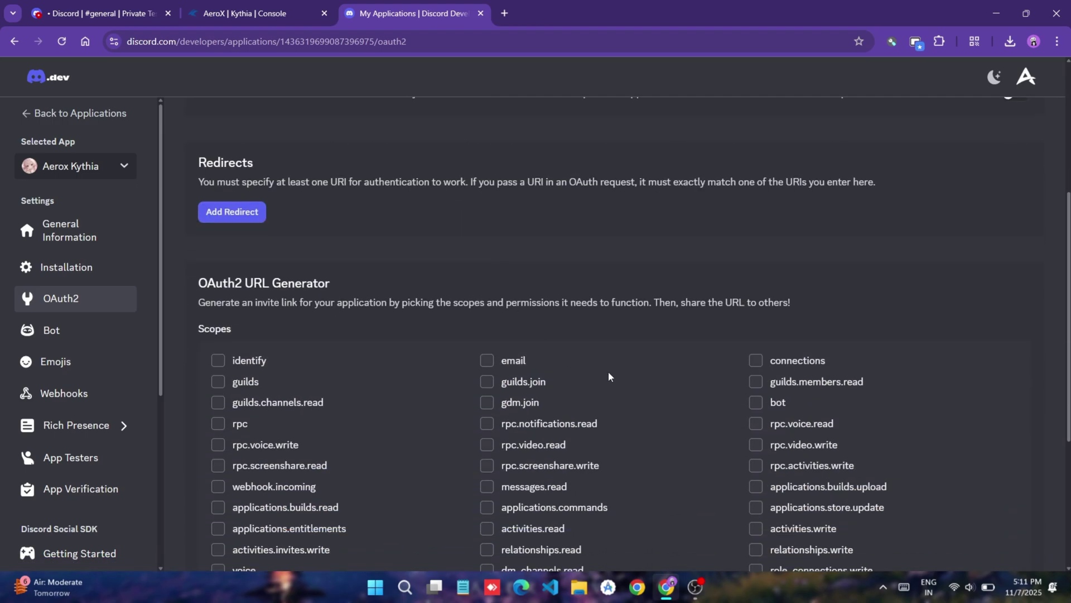
{"action": "scroll", "coordinate": [742, 322], "scroll_direction": "down", "scroll_amount": 2}
{"action": "scroll", "coordinate": [767, 343], "scroll_direction": "down", "scroll_amount": 5}
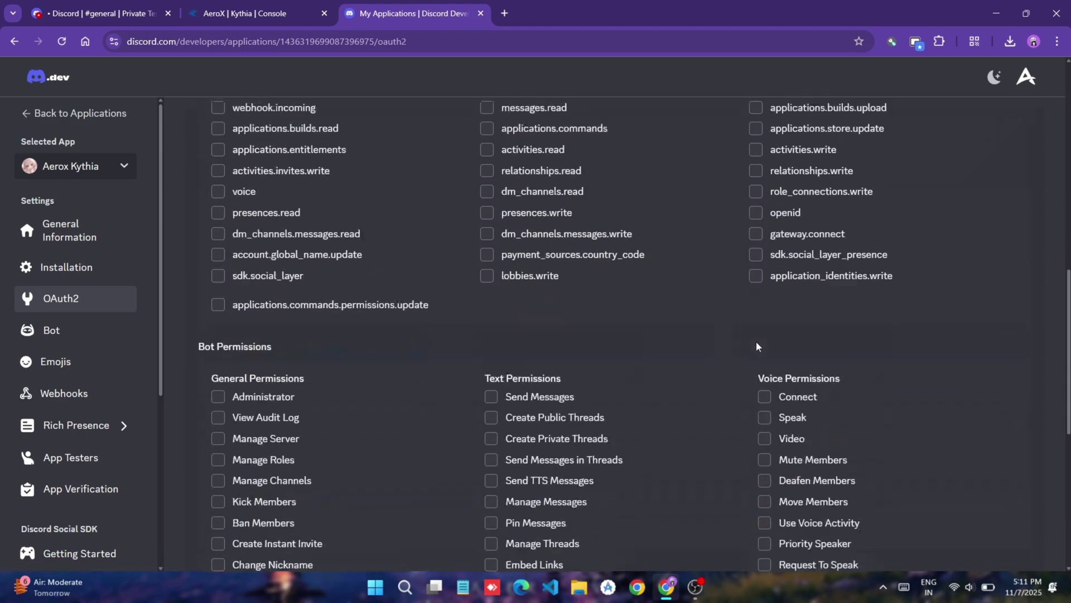
{"action": "left_click", "coordinate": [218, 315]}
{"action": "scroll", "coordinate": [536, 335], "scroll_direction": "down", "scroll_amount": 5}
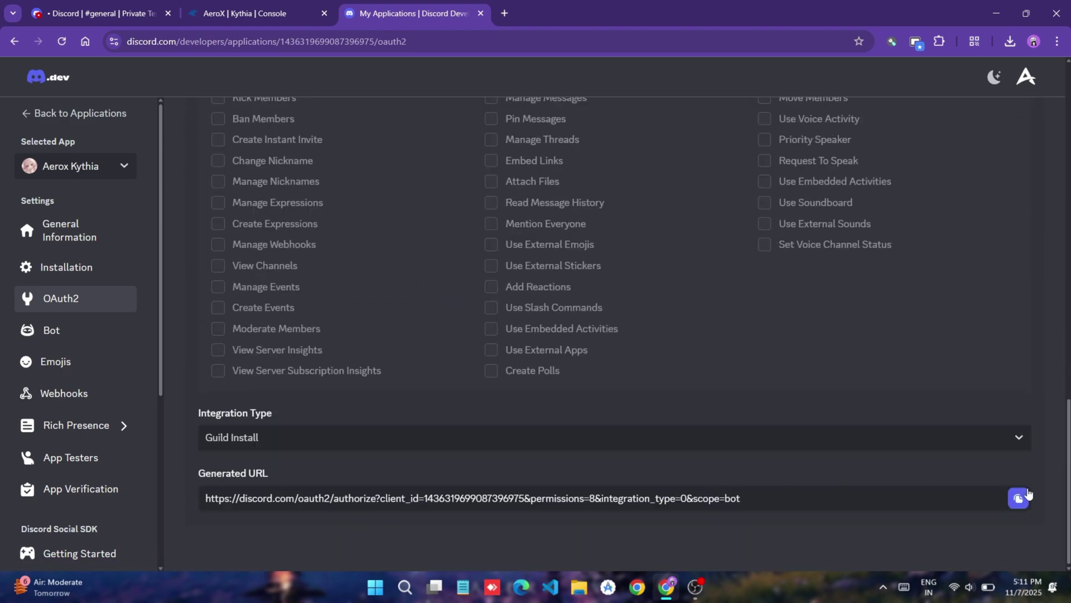
{"action": "left_click", "coordinate": [1019, 498]}
- Post the copied invite link as a message in the #general Discord channel
{"action": "left_click", "coordinate": [101, 12]}
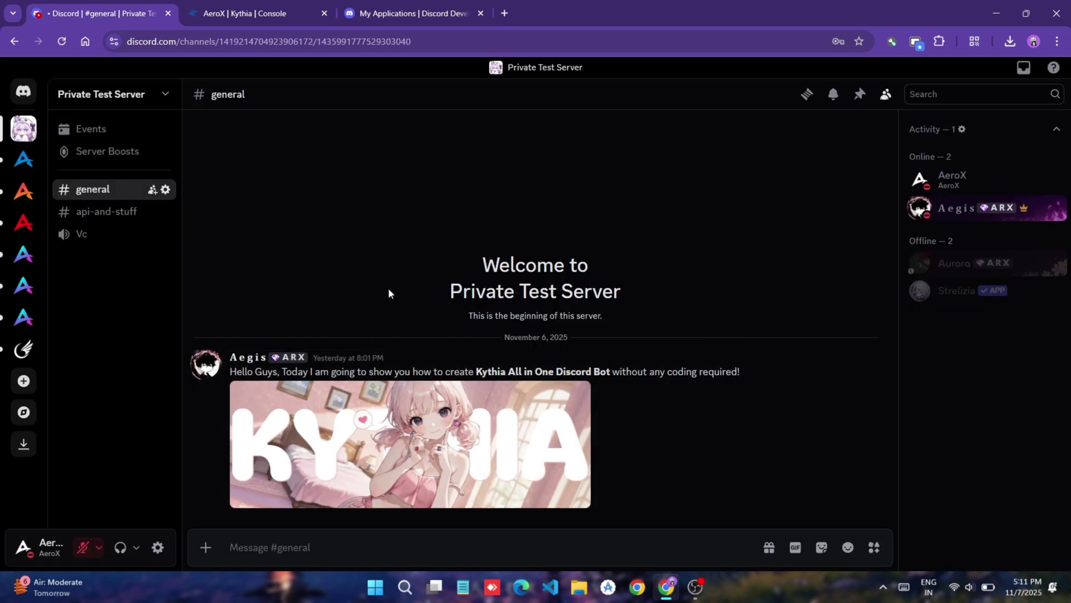
{"action": "key", "text": "ctrl+v"}
{"action": "key", "text": "Return"}
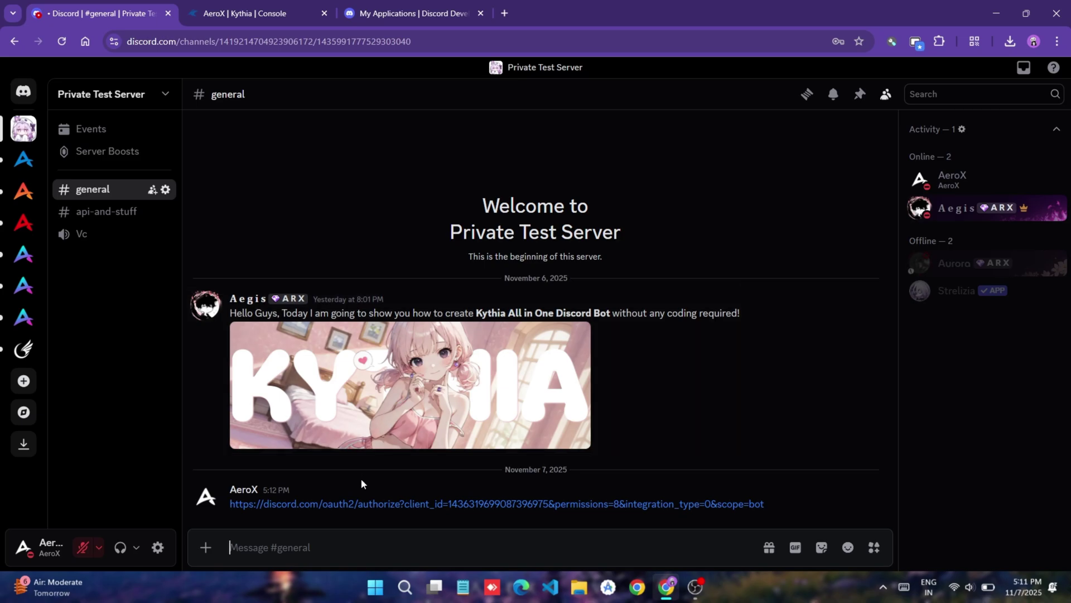
- Authorize Aerox Kythia for Private Test Server through the invite link and captcha
{"action": "left_click", "coordinate": [353, 503]}
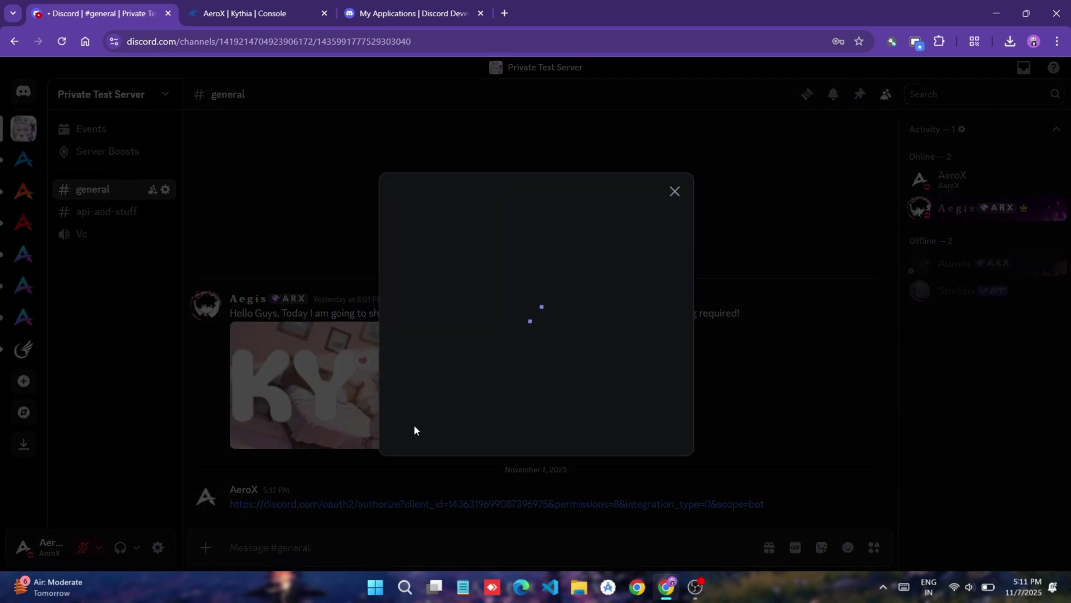
{"action": "left_click", "coordinate": [588, 505]}
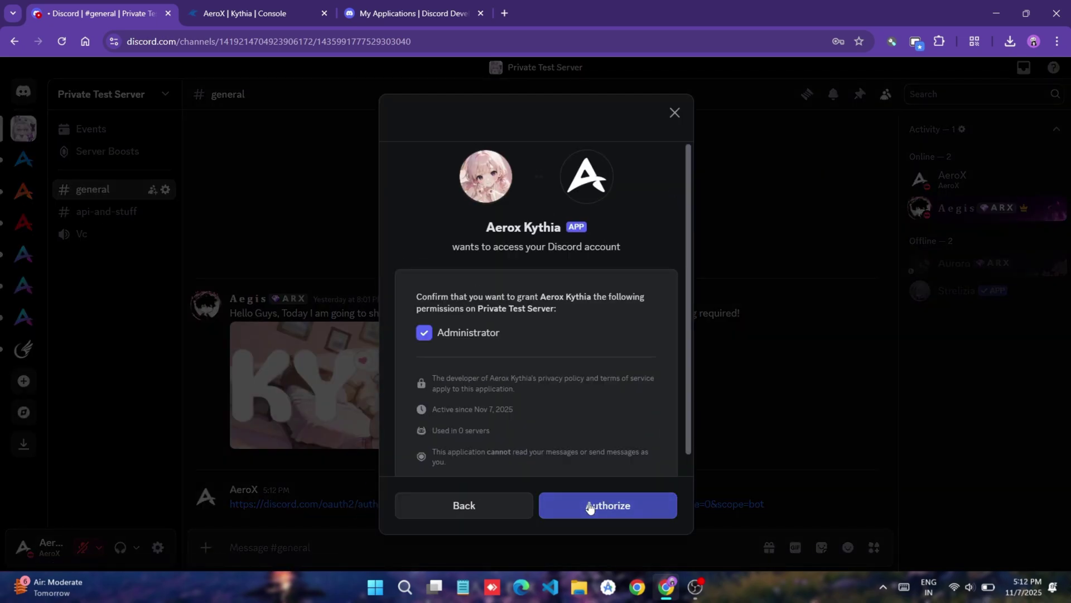
{"action": "left_click", "coordinate": [590, 508]}
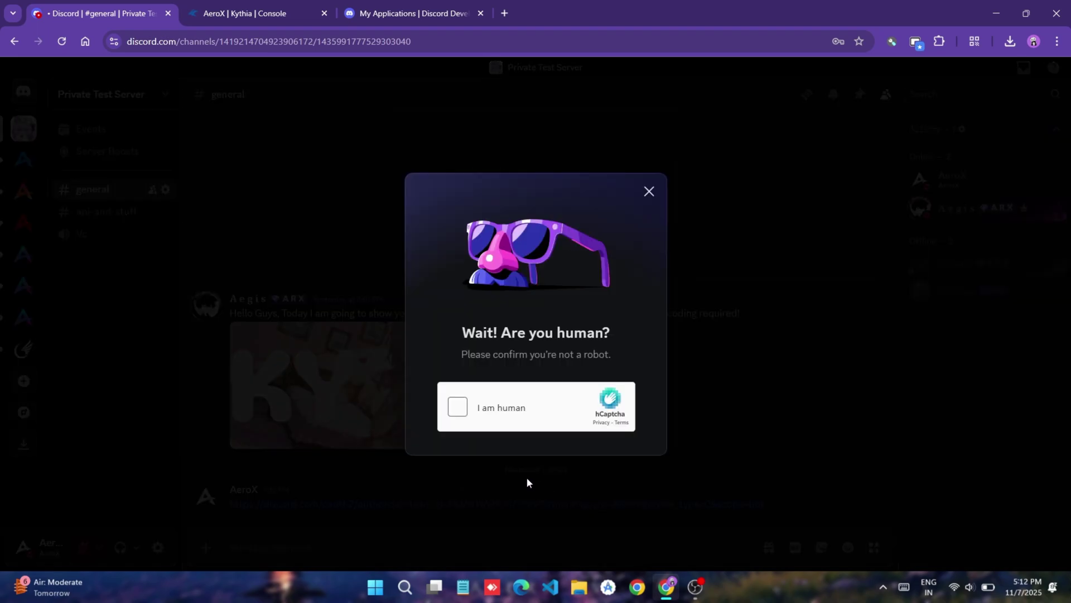
{"action": "left_click", "coordinate": [457, 407]}
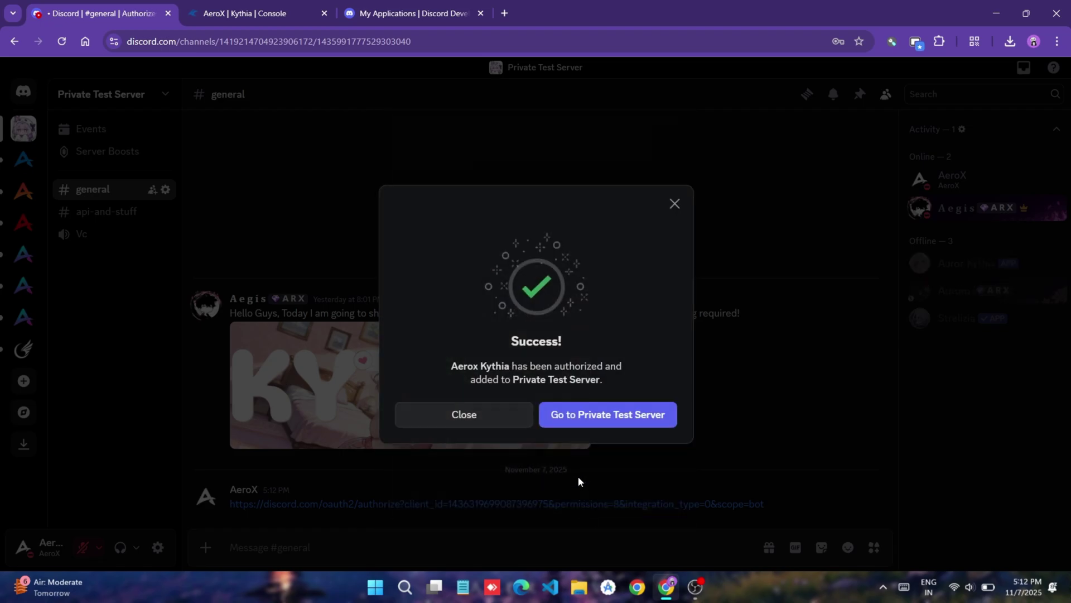
{"action": "left_click", "coordinate": [600, 417]}
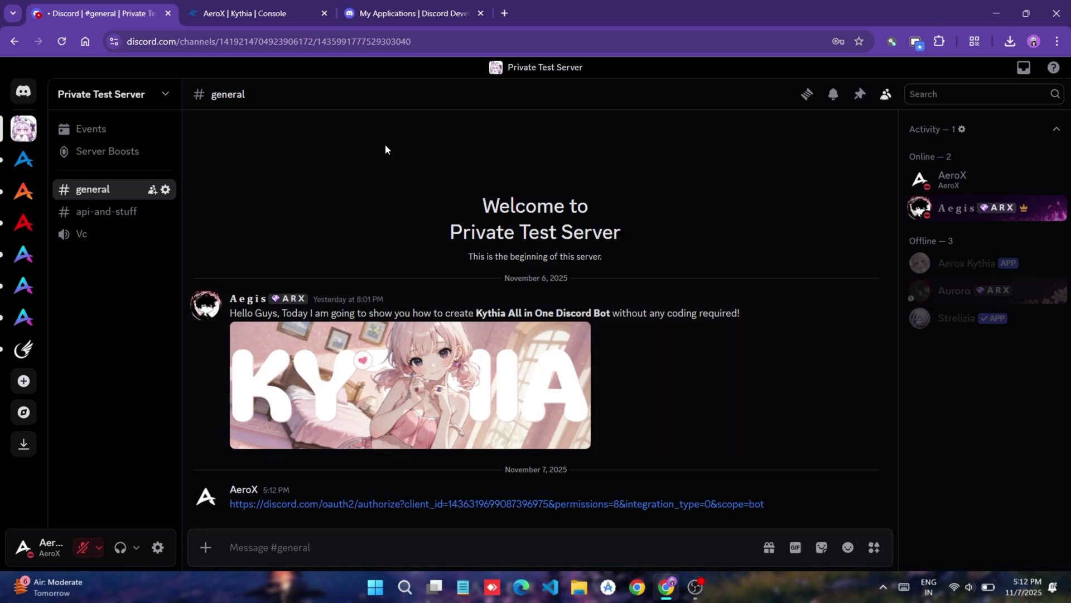
- Unarchive the Kythia AeroX archive in the server's file manager
{"action": "left_click", "coordinate": [242, 12]}
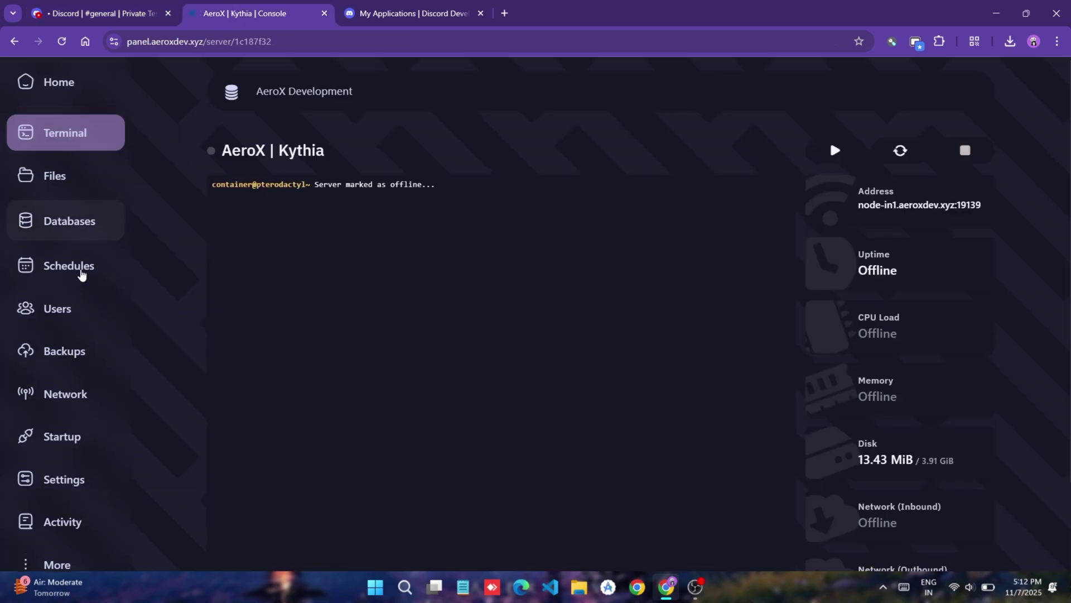
{"action": "left_click", "coordinate": [54, 176]}
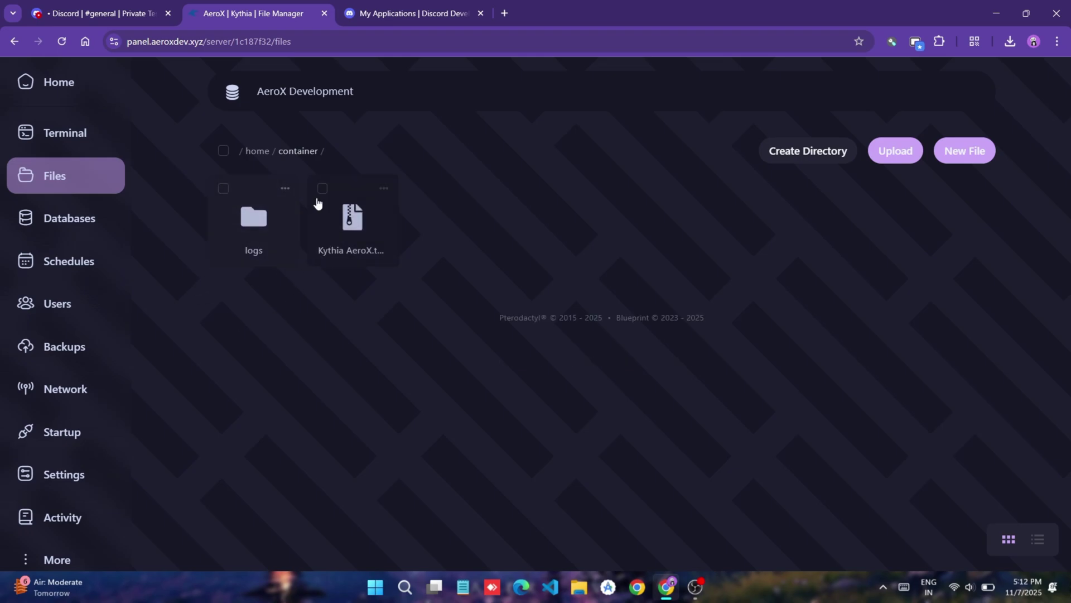
{"action": "left_click", "coordinate": [322, 189]}
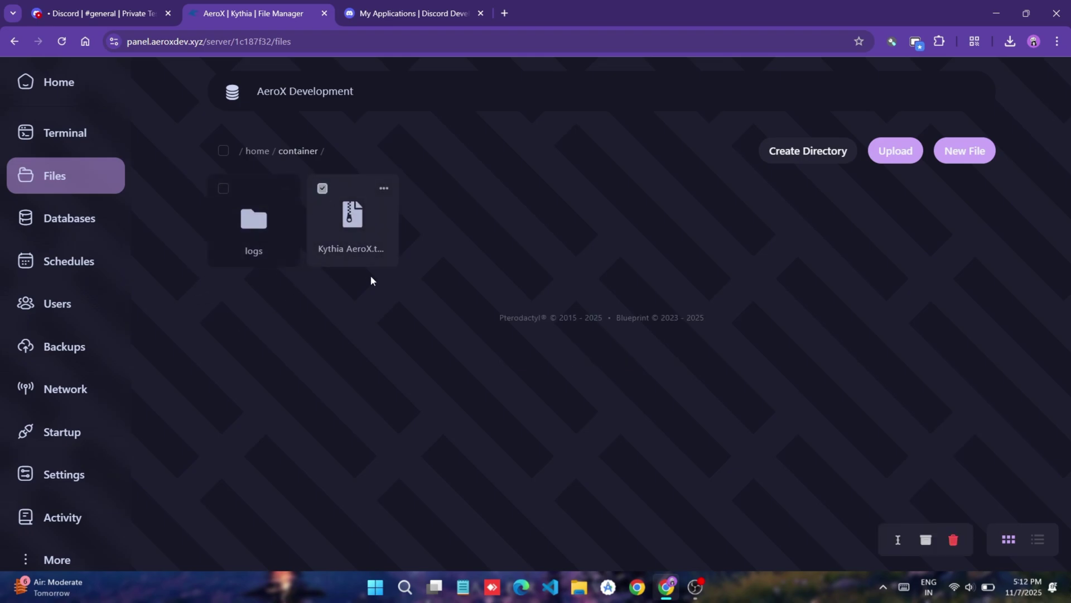
{"action": "right_click", "coordinate": [364, 227]}
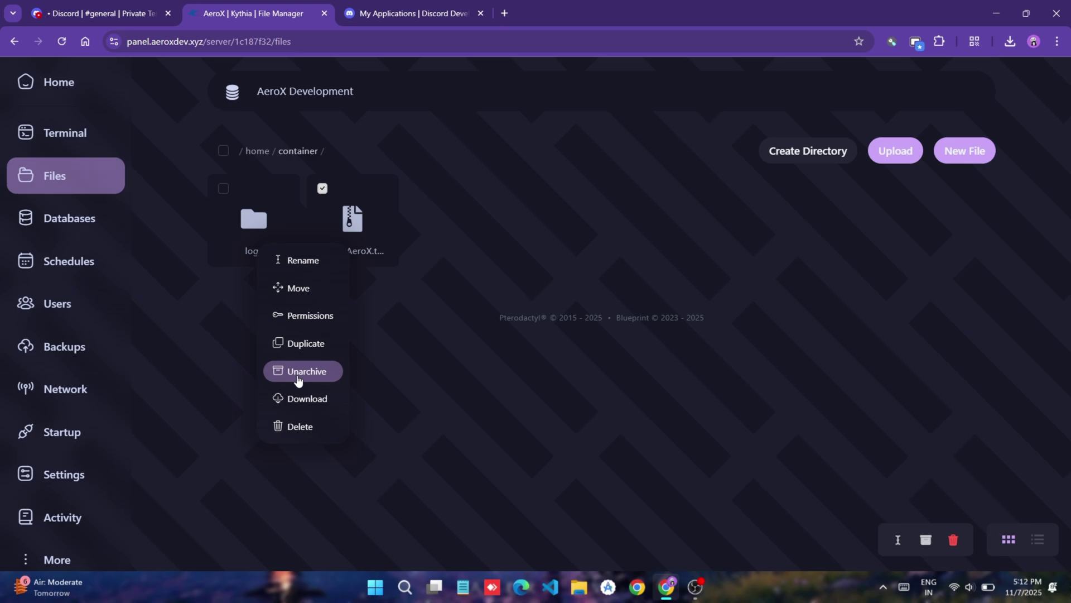
{"action": "left_click", "coordinate": [307, 370]}
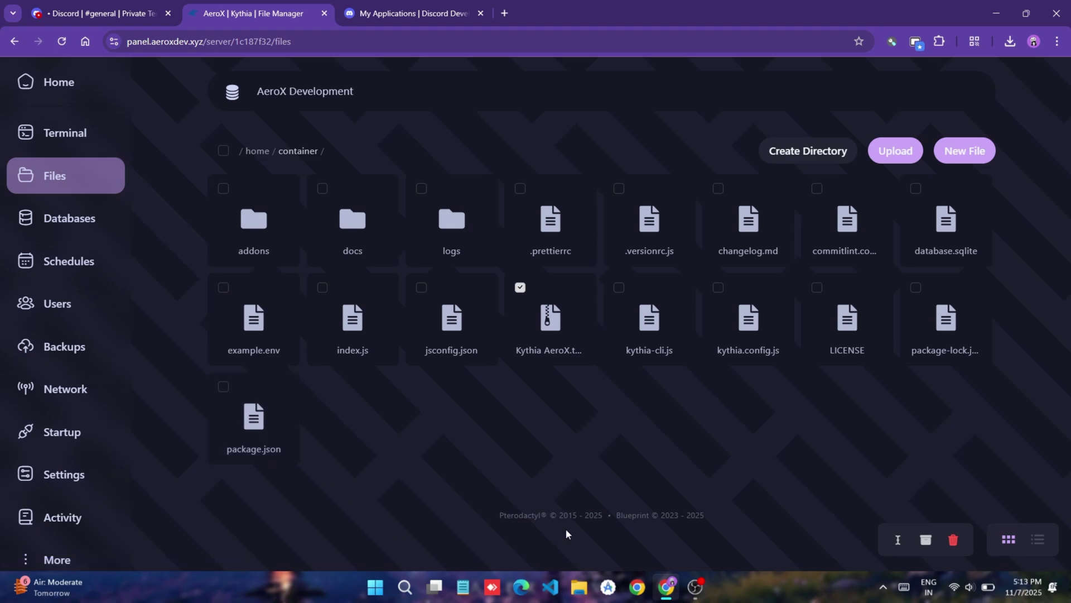
- Rename example.env to .env and open it in the file editor
{"action": "right_click", "coordinate": [254, 323]}
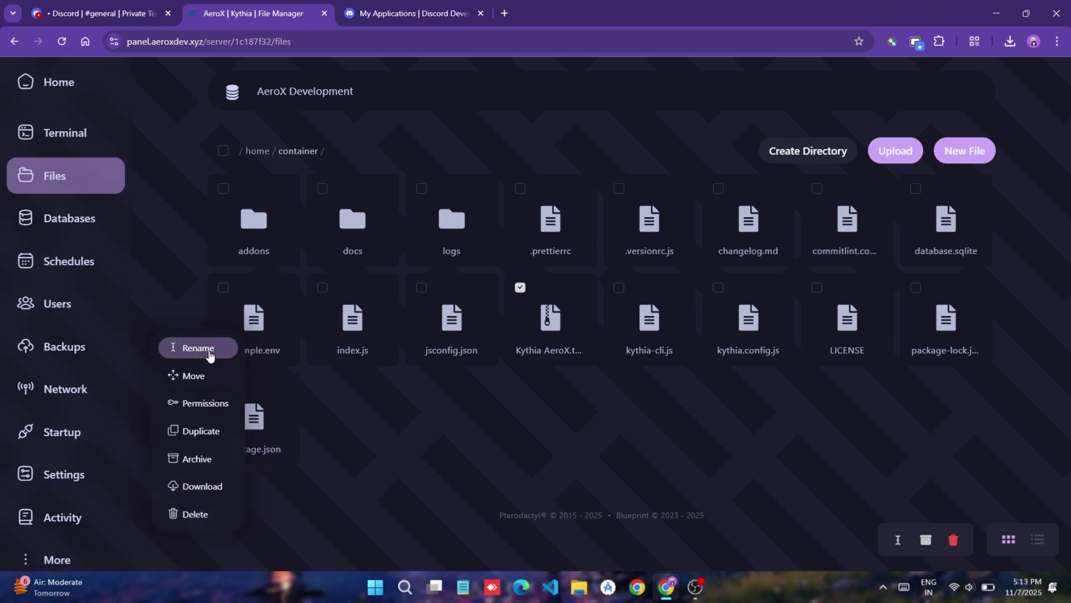
{"action": "left_click", "coordinate": [210, 351]}
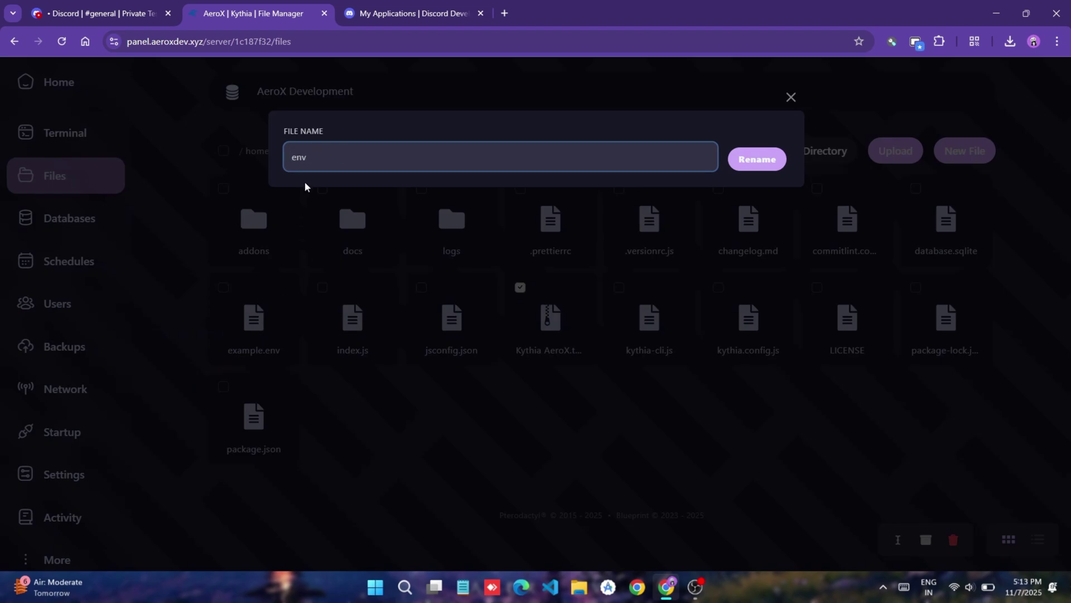
{"action": "key", "text": "Return"}
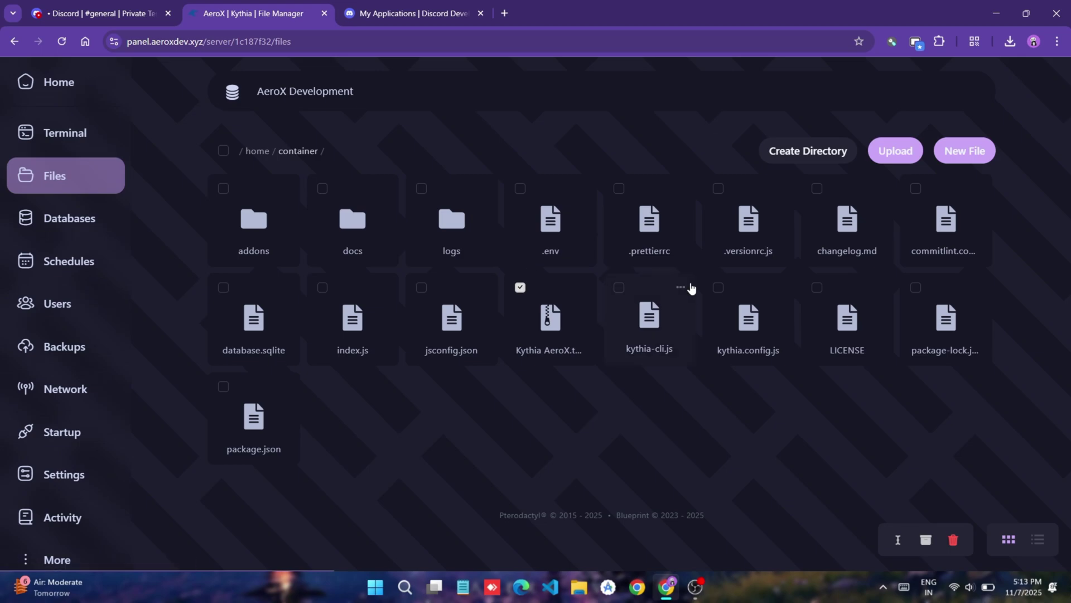
{"action": "left_click", "coordinate": [551, 219]}
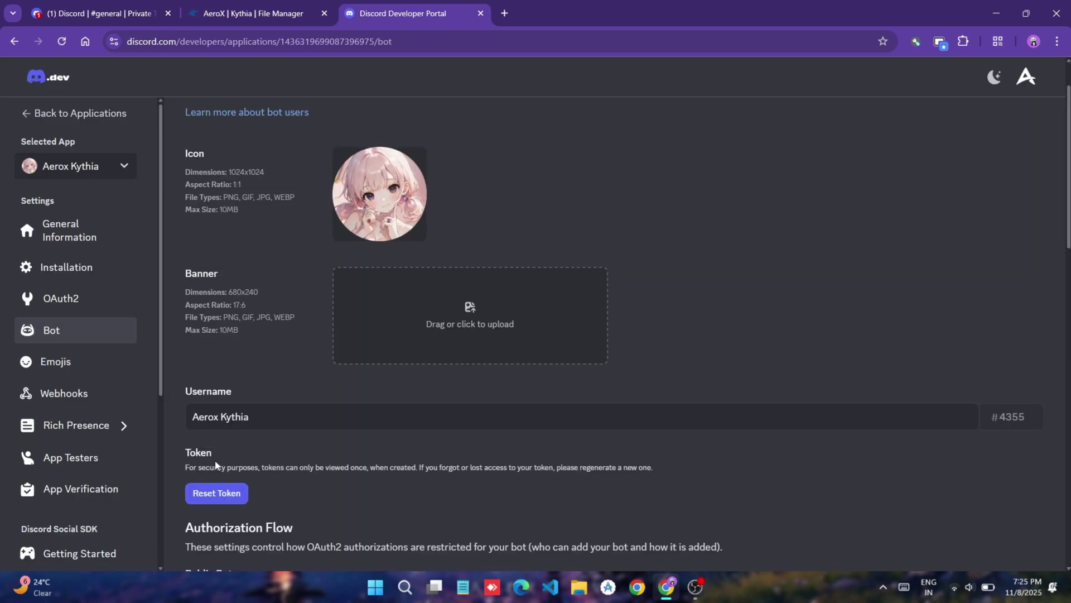
- Reset the Aerox Kythia bot token and copy the new token
{"action": "left_click", "coordinate": [217, 494]}
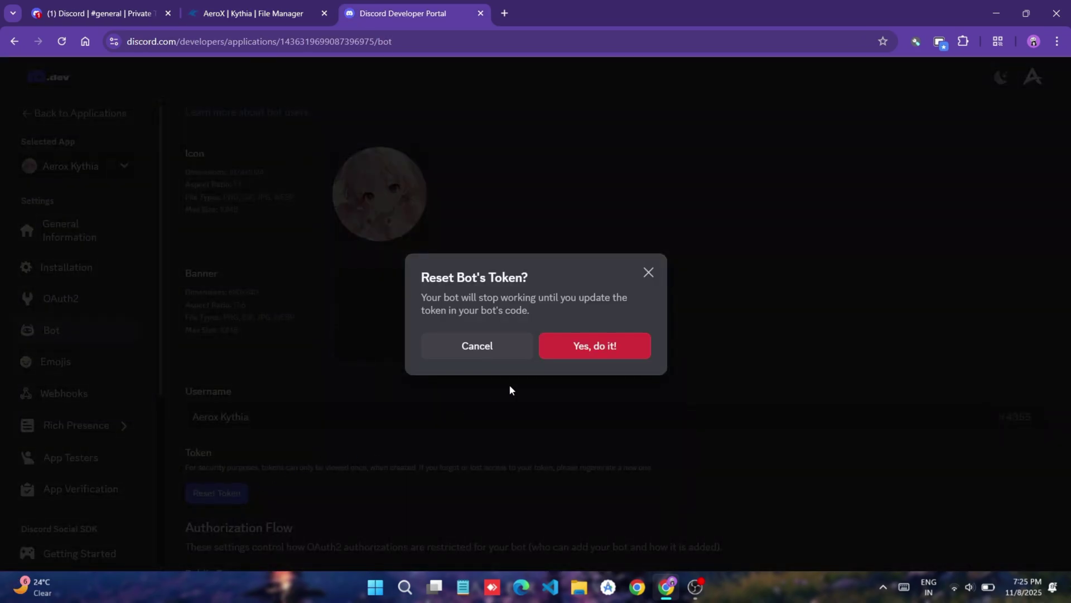
{"action": "left_click", "coordinate": [586, 345]}
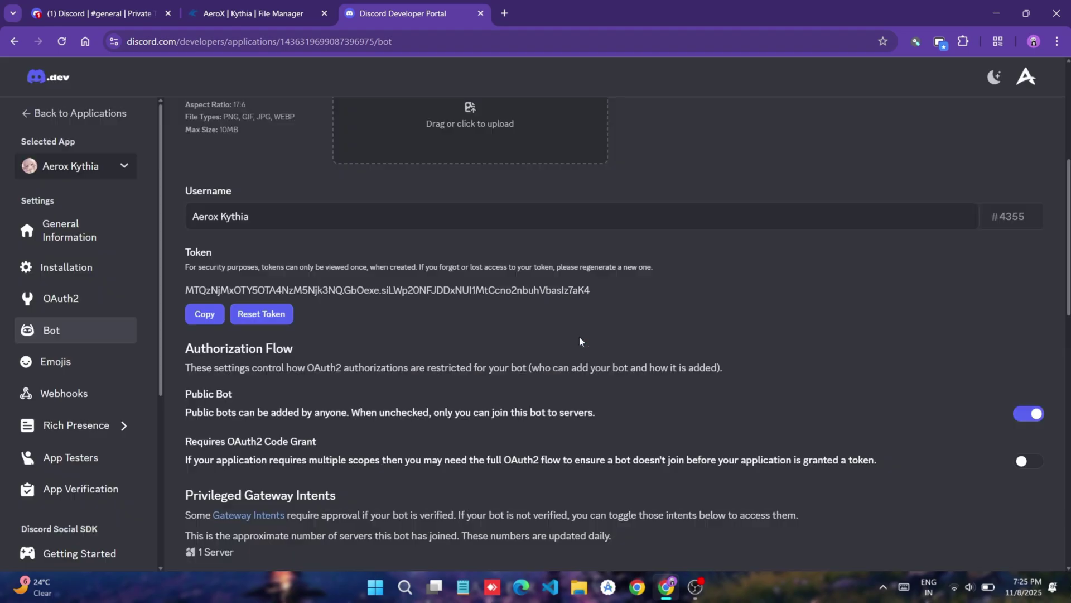
{"action": "scroll", "coordinate": [471, 322], "scroll_direction": "down", "scroll_amount": 2}
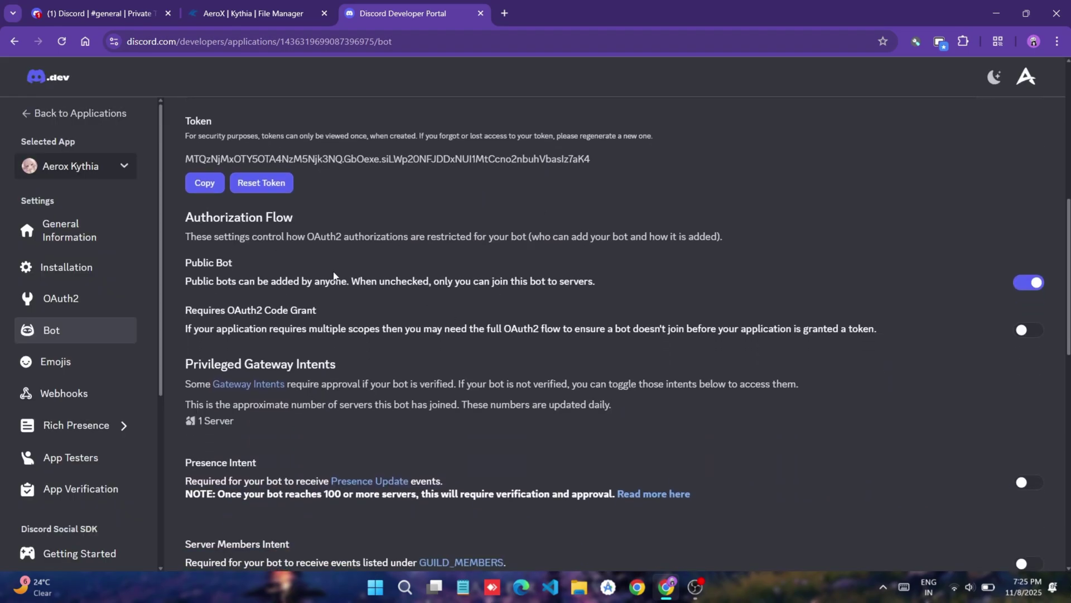
{"action": "left_click", "coordinate": [200, 186]}
{"action": "scroll", "coordinate": [911, 316], "scroll_direction": "down", "scroll_amount": 3}
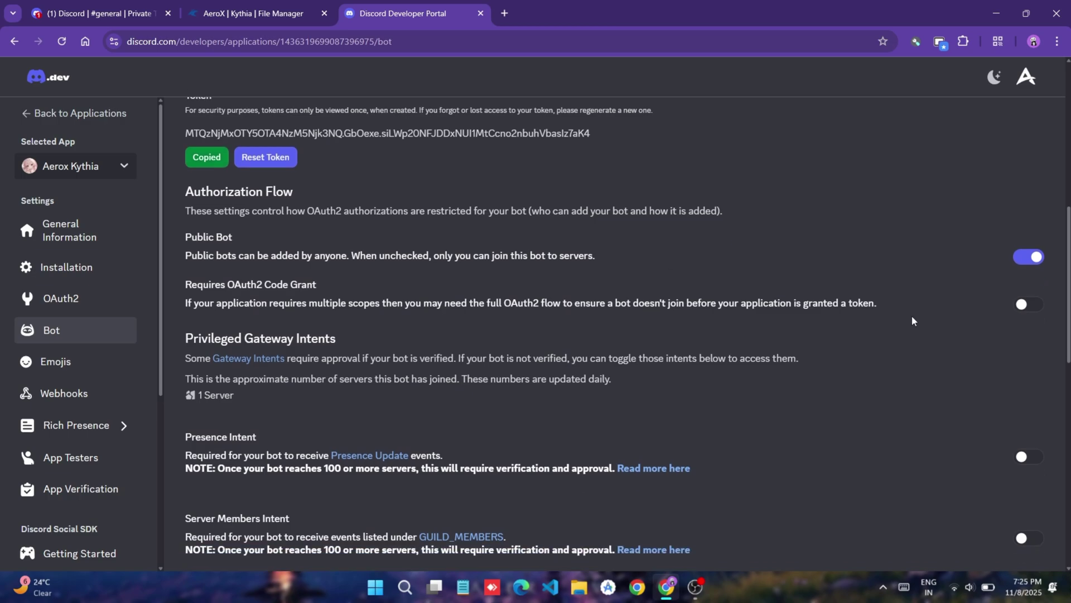
{"action": "scroll", "coordinate": [949, 335], "scroll_direction": "down", "scroll_amount": 2}
- Save the enabled Presence and Message Content intents, and paste the token into DISCORD_BOT_TOKEN
{"action": "left_click", "coordinate": [1027, 286]}
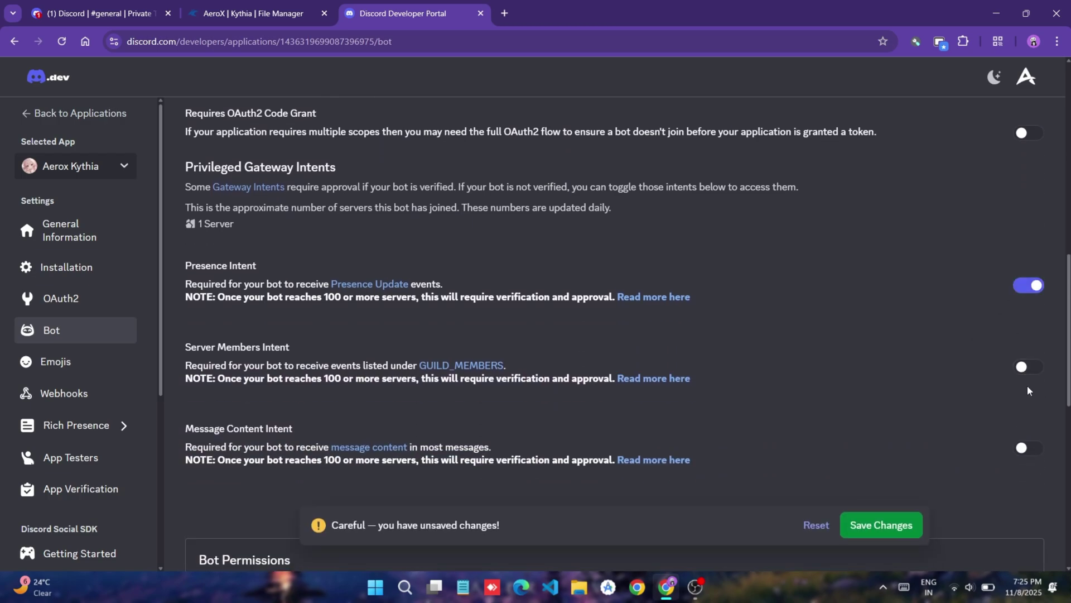
{"action": "left_click", "coordinate": [1025, 448]}
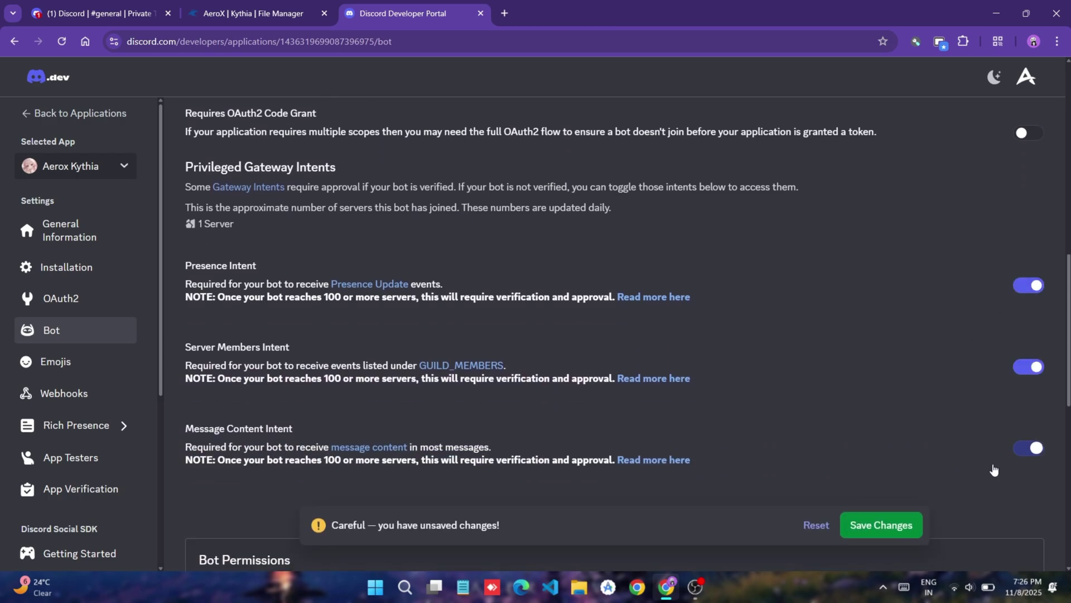
{"action": "left_click", "coordinate": [913, 528]}
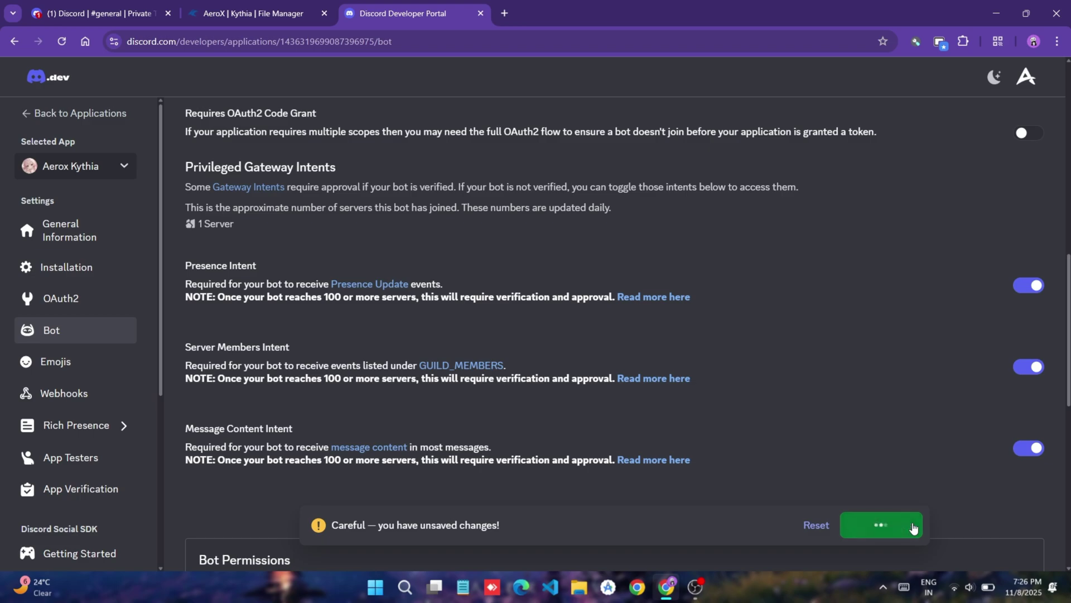
{"action": "scroll", "coordinate": [913, 527], "scroll_direction": "down", "scroll_amount": 1}
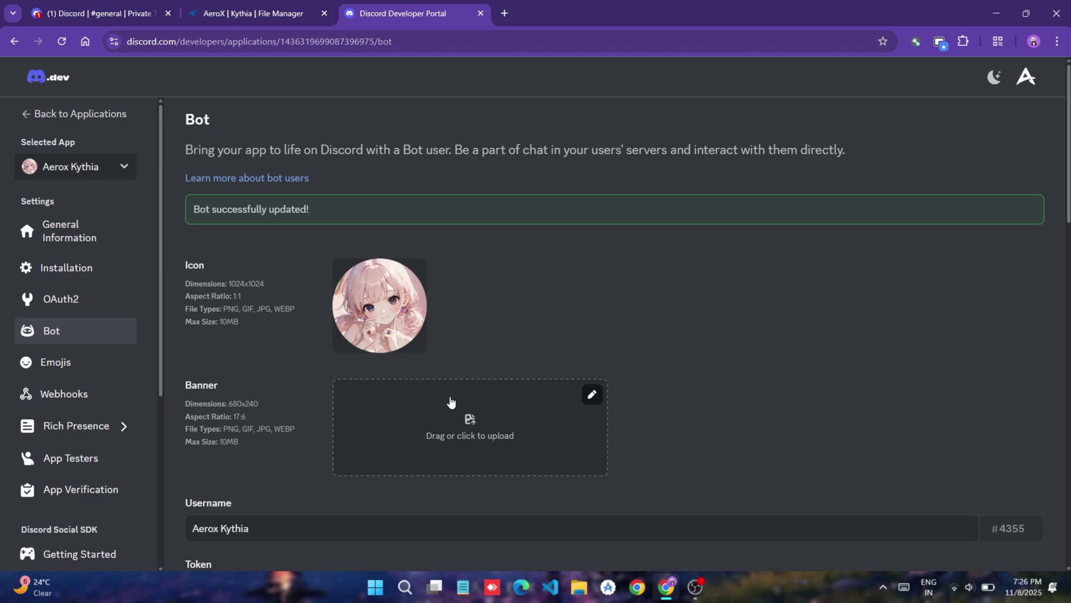
{"action": "scroll", "coordinate": [267, 186], "scroll_direction": "down", "scroll_amount": 1}
{"action": "left_click", "coordinate": [268, 13]}
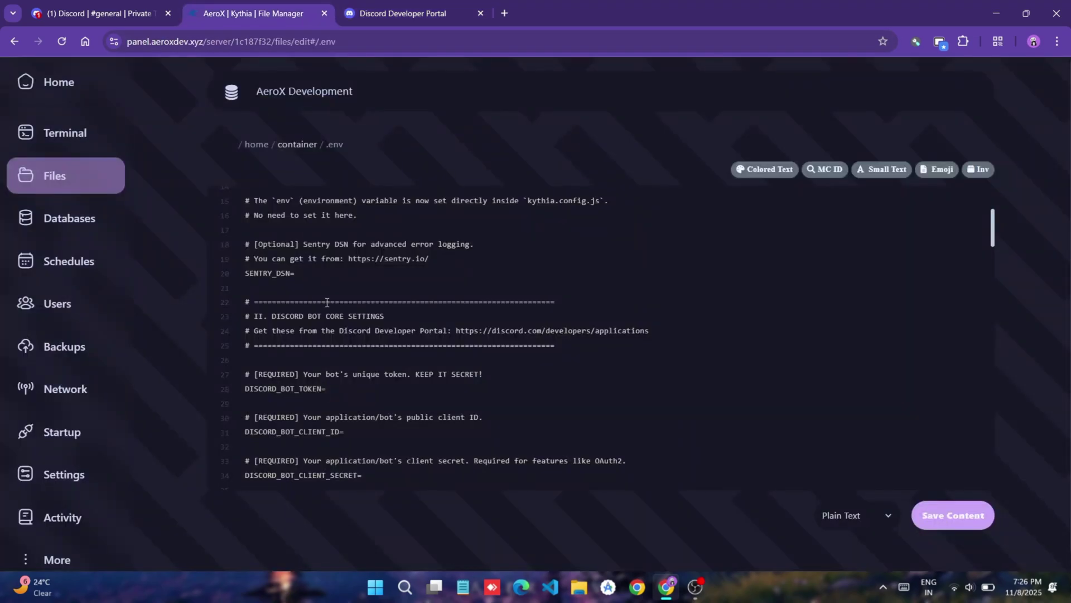
{"action": "key", "text": "ctrl+v"}
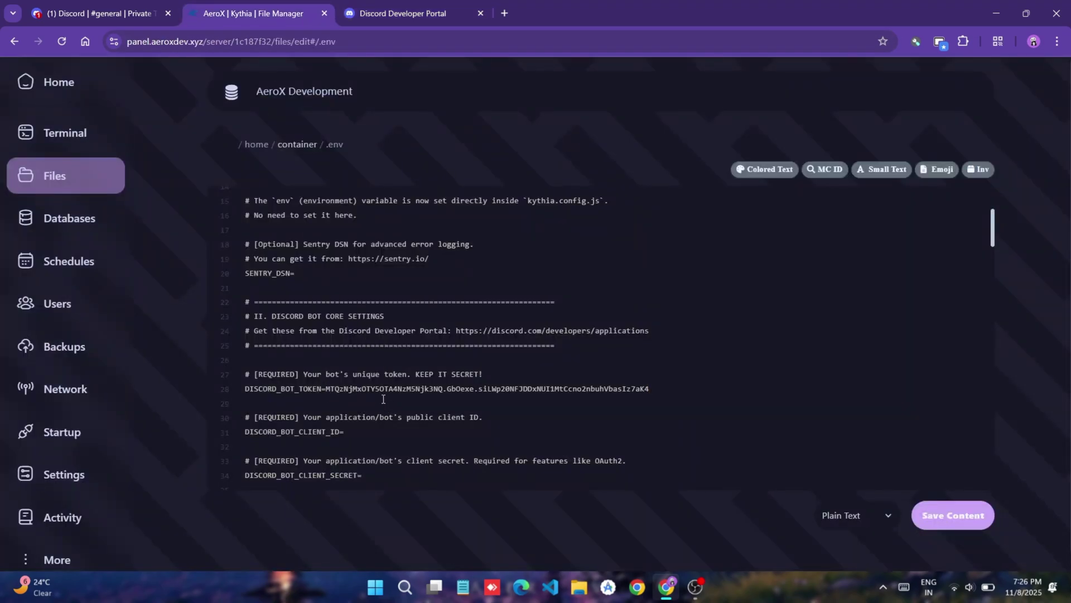
{"action": "scroll", "coordinate": [383, 399], "scroll_direction": "down", "scroll_amount": 2}
- Copy the application's Client ID into DISCORD_BOT_CLIENT_ID in .env
{"action": "left_click", "coordinate": [403, 12]}
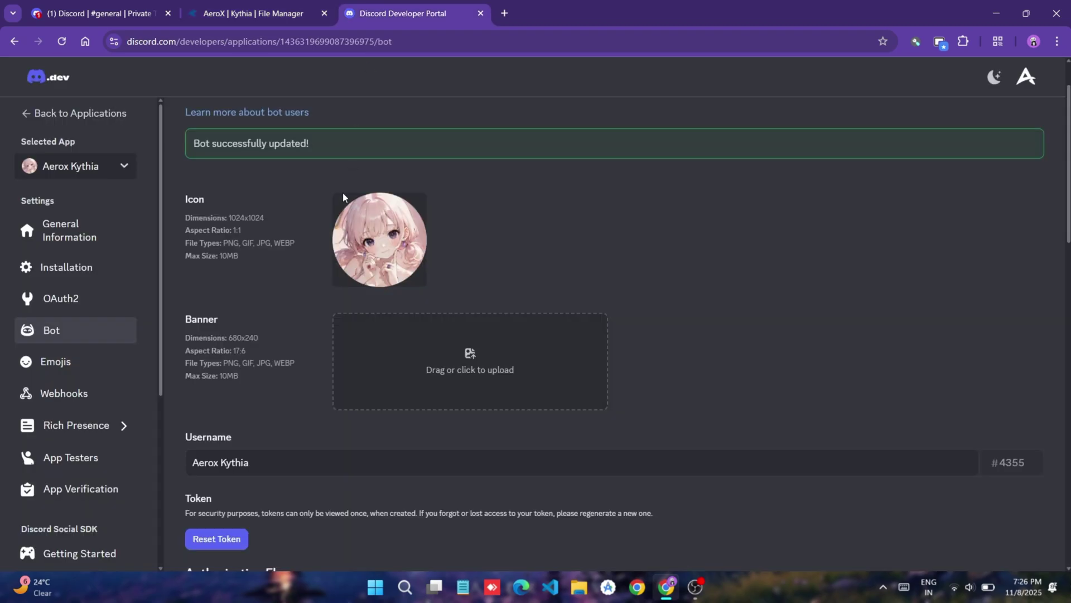
{"action": "left_click", "coordinate": [103, 299]}
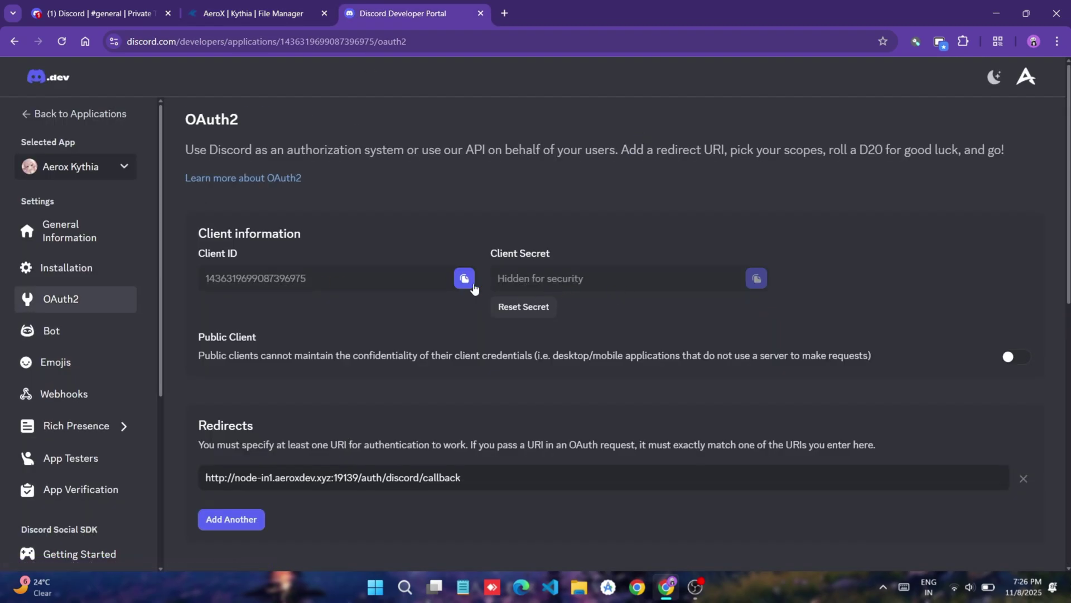
{"action": "left_click", "coordinate": [466, 279]}
{"action": "left_click", "coordinate": [253, 12]}
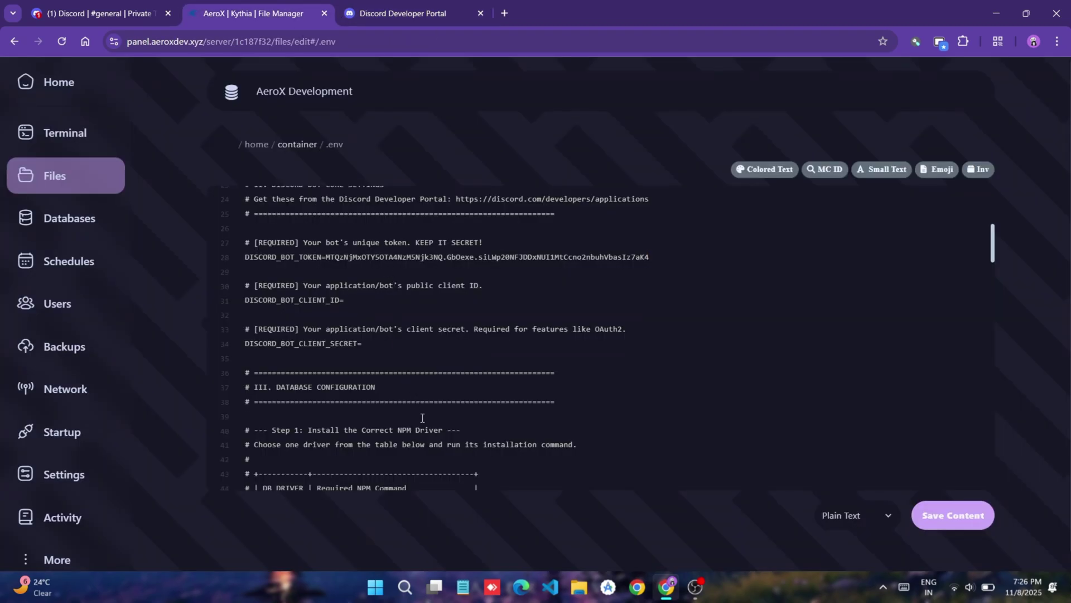
{"action": "left_click", "coordinate": [380, 299]}
{"action": "key", "text": "ctrl+v"}
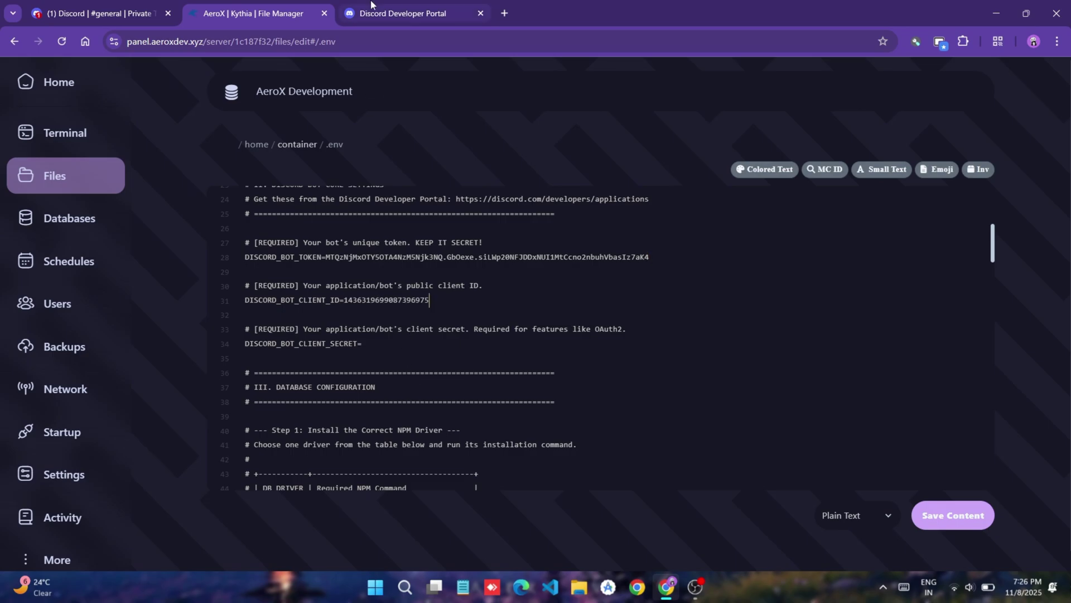
- Regenerate the client secret and paste it into DISCORD_BOT_CLIENT_SECRET in .env
{"action": "left_click", "coordinate": [402, 12]}
{"action": "left_click", "coordinate": [524, 308]}
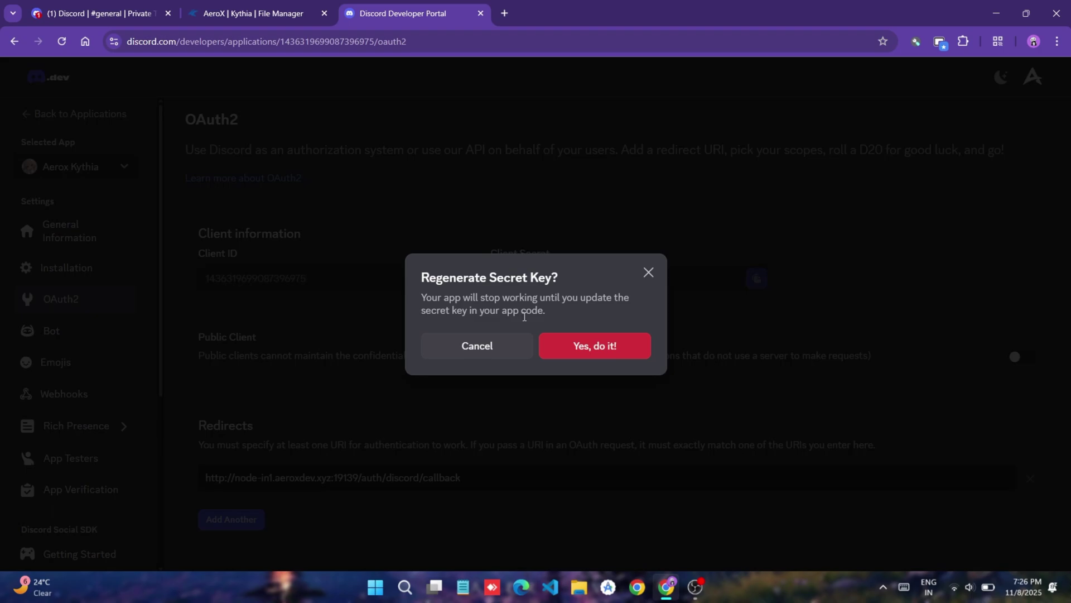
{"action": "left_click", "coordinate": [586, 346]}
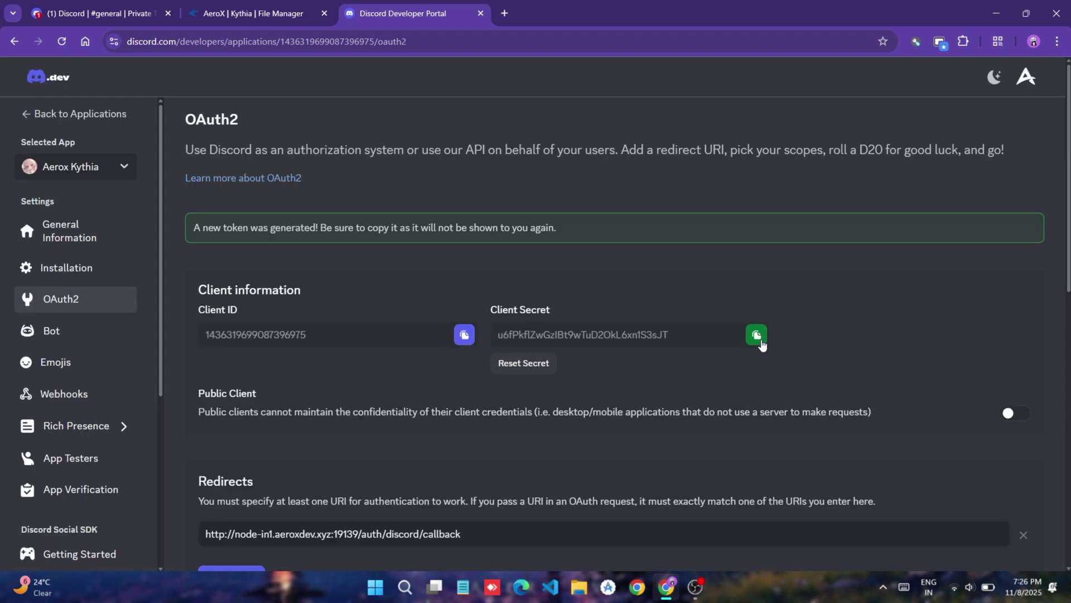
{"action": "left_click", "coordinate": [254, 12]}
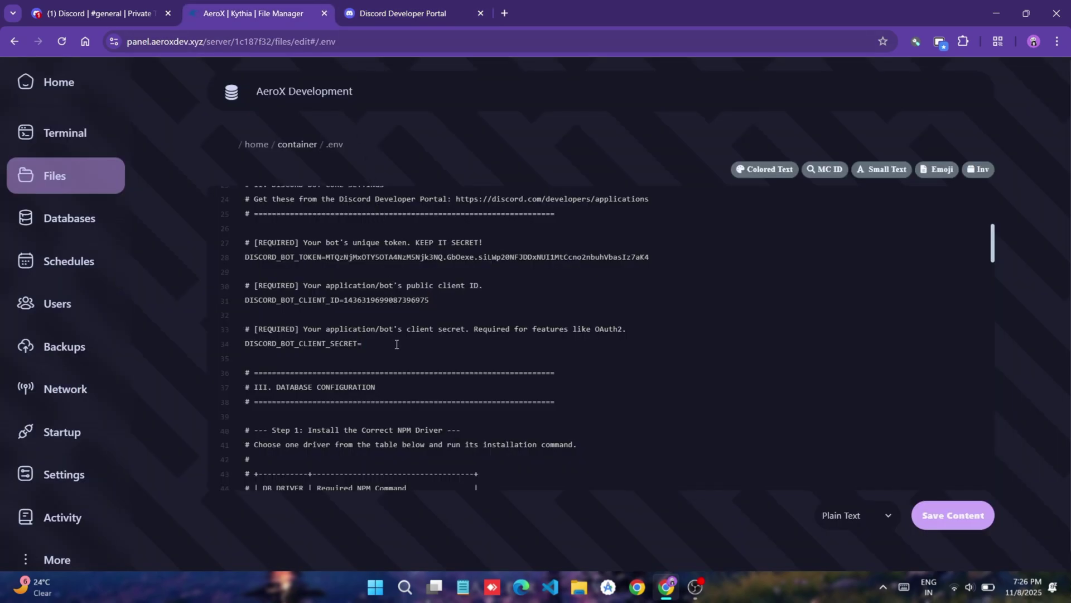
{"action": "key", "text": "ctrl+v"}
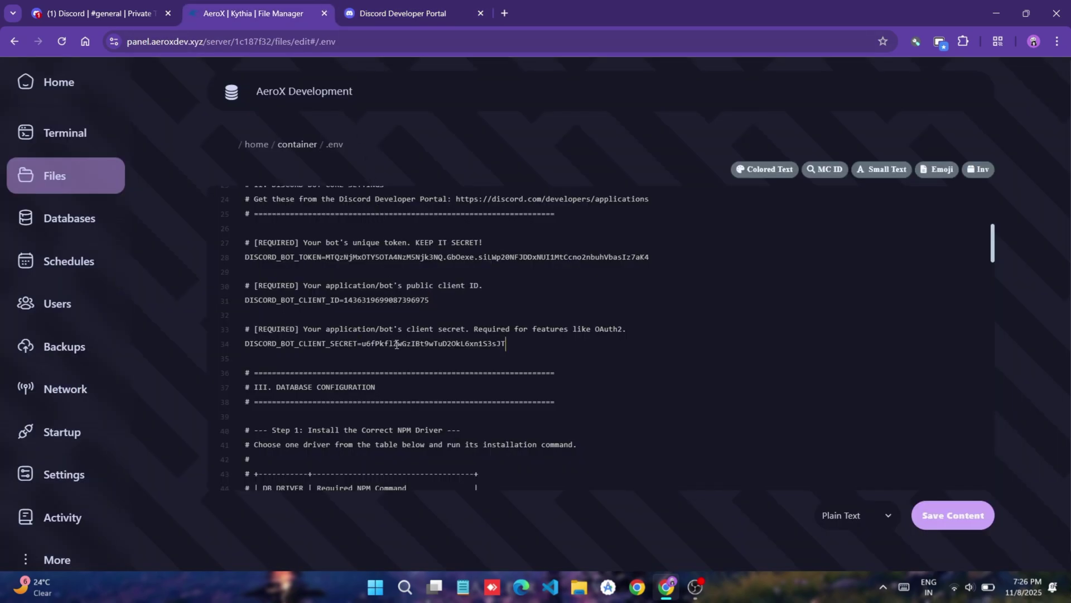
{"action": "left_click", "coordinate": [402, 12]}
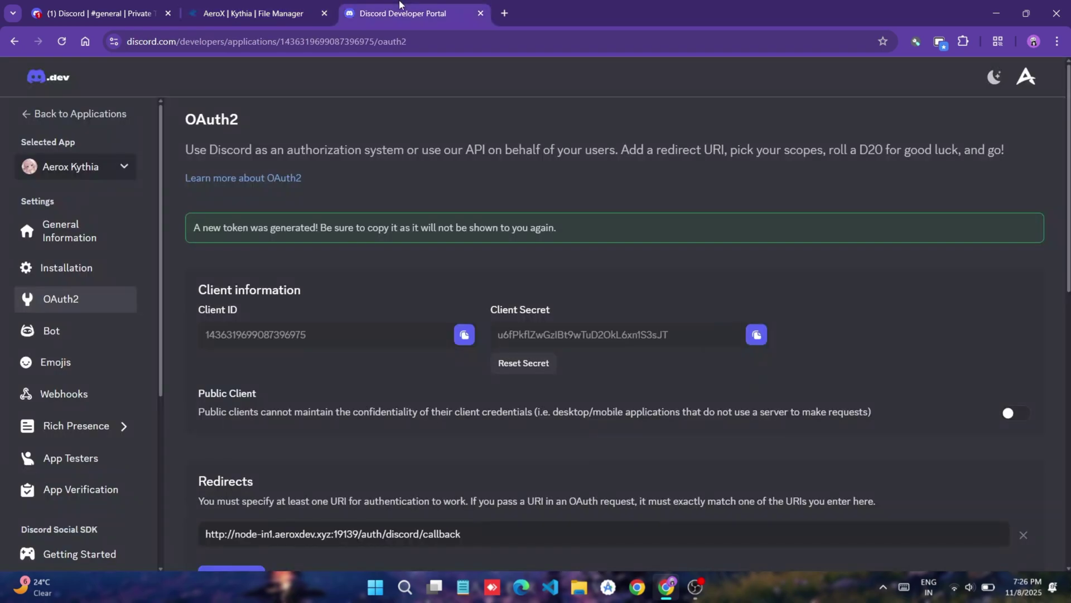
{"action": "left_click", "coordinate": [295, 12]}
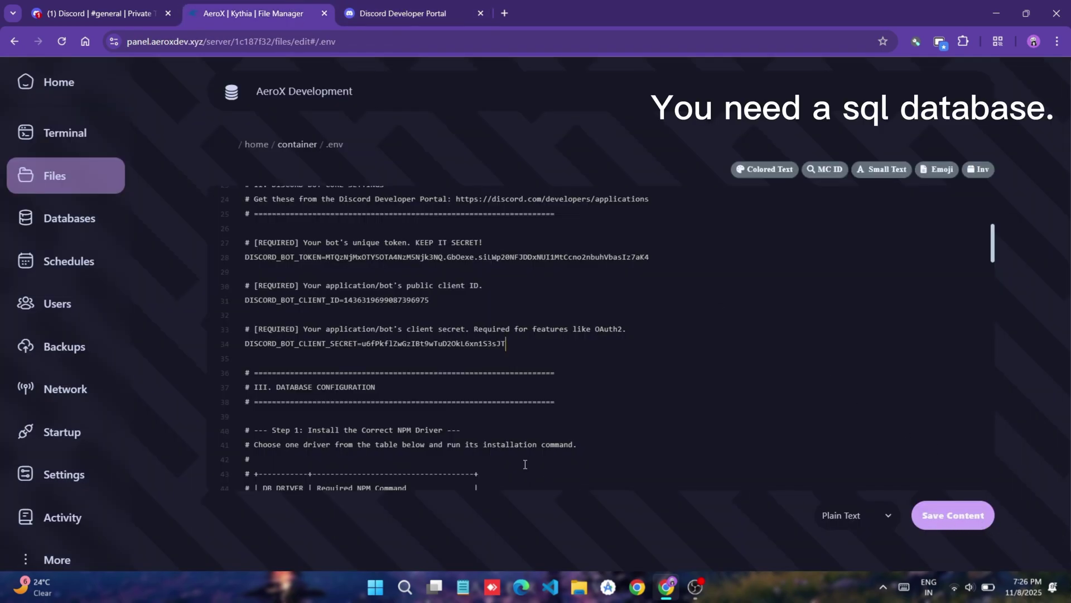
{"action": "scroll", "coordinate": [657, 444], "scroll_direction": "down", "scroll_amount": 6}
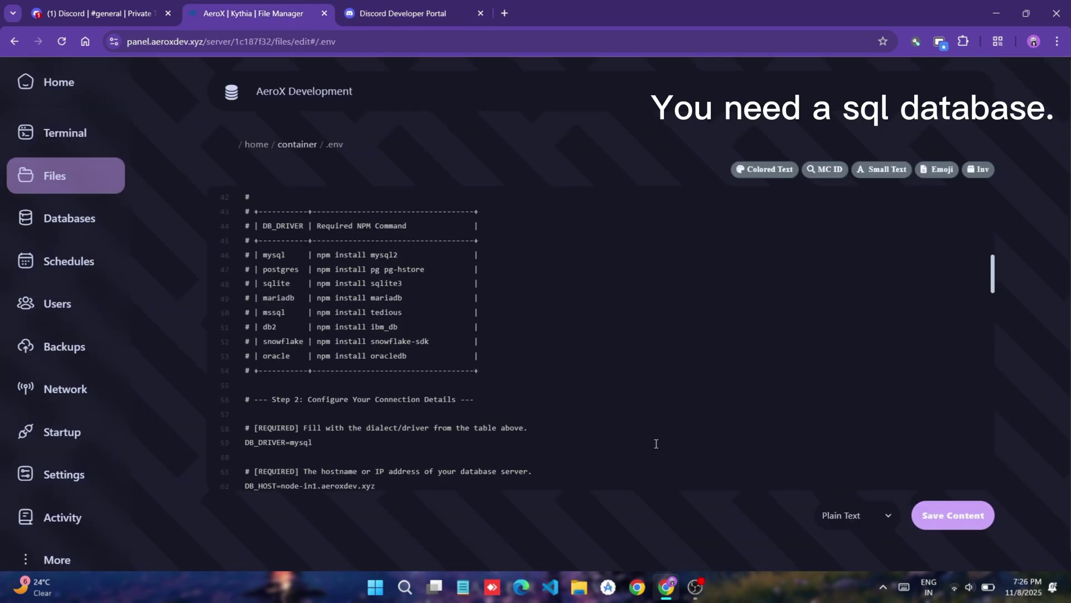
{"action": "scroll", "coordinate": [657, 445], "scroll_direction": "down", "scroll_amount": 2}
{"action": "scroll", "coordinate": [657, 444], "scroll_direction": "down", "scroll_amount": 2}
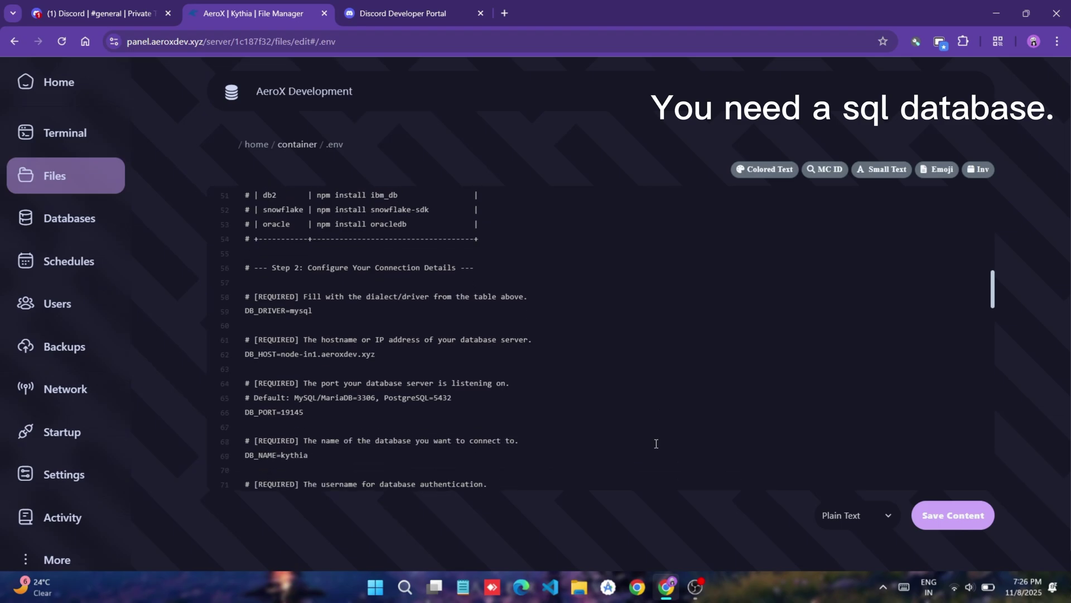
{"action": "scroll", "coordinate": [657, 443], "scroll_direction": "down", "scroll_amount": 2}
{"action": "scroll", "coordinate": [653, 444], "scroll_direction": "down", "scroll_amount": 2}
{"action": "scroll", "coordinate": [653, 444], "scroll_direction": "down", "scroll_amount": 2}
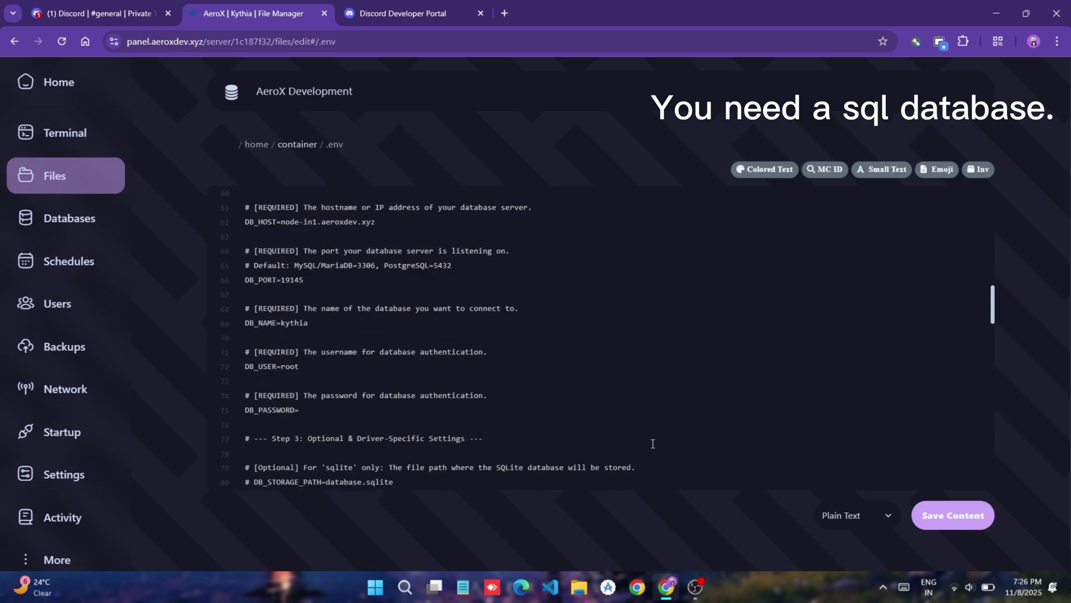
{"action": "scroll", "coordinate": [653, 443], "scroll_direction": "down", "scroll_amount": 2}
{"action": "scroll", "coordinate": [652, 444], "scroll_direction": "down", "scroll_amount": 2}
{"action": "scroll", "coordinate": [653, 445], "scroll_direction": "down", "scroll_amount": 2}
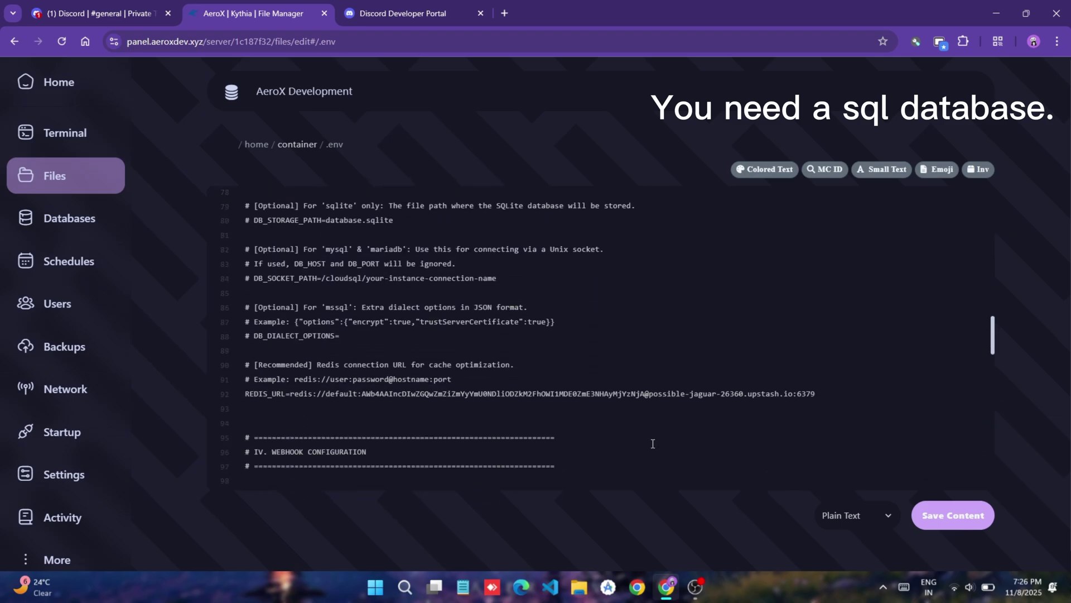
{"action": "scroll", "coordinate": [653, 444], "scroll_direction": "down", "scroll_amount": 2}
{"action": "scroll", "coordinate": [637, 437], "scroll_direction": "down", "scroll_amount": 2}
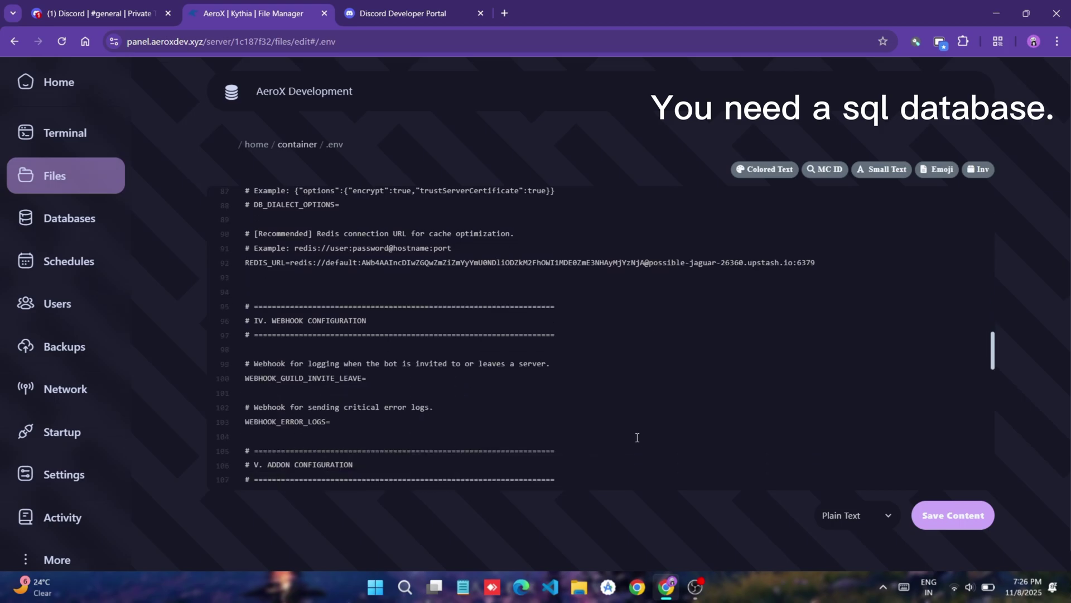
{"action": "scroll", "coordinate": [638, 437], "scroll_direction": "up", "scroll_amount": 4}
{"action": "scroll", "coordinate": [637, 437], "scroll_direction": "down", "scroll_amount": 2}
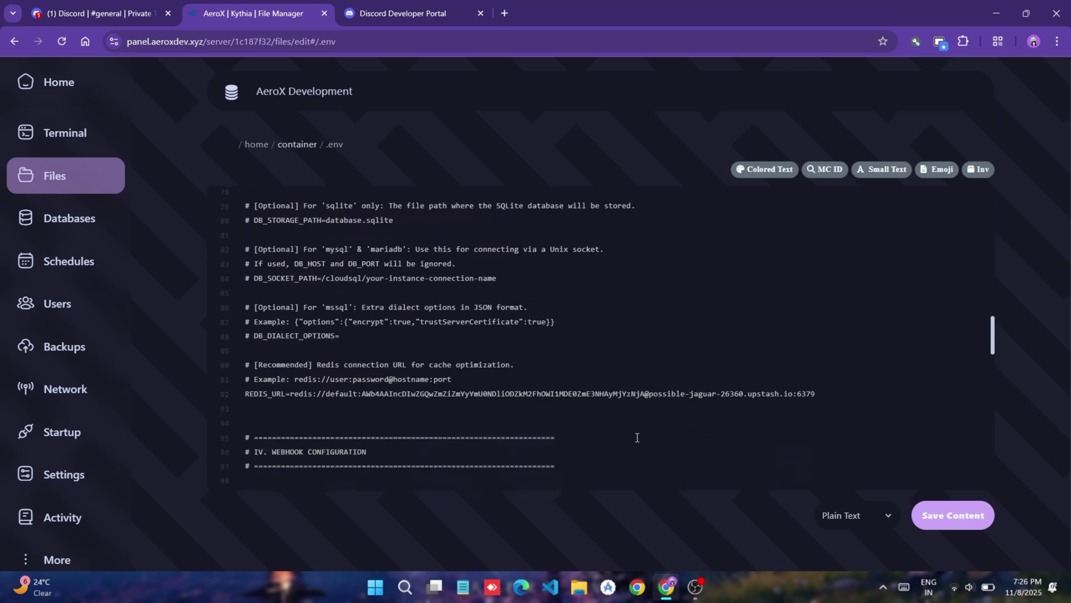
{"action": "scroll", "coordinate": [636, 437], "scroll_direction": "down", "scroll_amount": 3}
{"action": "scroll", "coordinate": [637, 437], "scroll_direction": "down", "scroll_amount": 2}
{"action": "scroll", "coordinate": [637, 437], "scroll_direction": "down", "scroll_amount": 2}
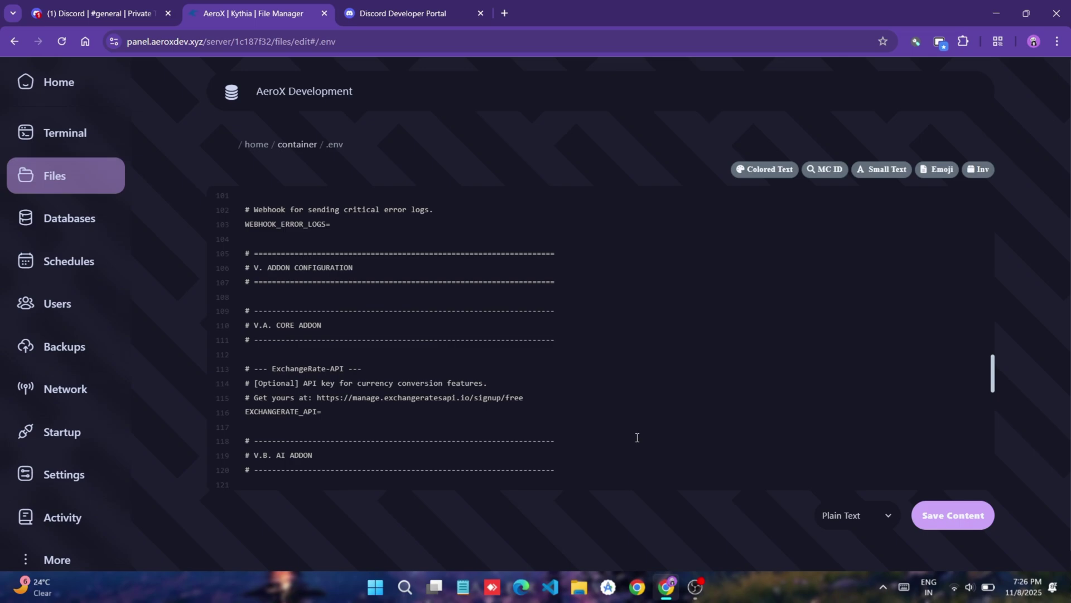
{"action": "scroll", "coordinate": [637, 437], "scroll_direction": "down", "scroll_amount": 2}
{"action": "scroll", "coordinate": [637, 437], "scroll_direction": "down", "scroll_amount": 2}
{"action": "scroll", "coordinate": [637, 437], "scroll_direction": "down", "scroll_amount": 2}
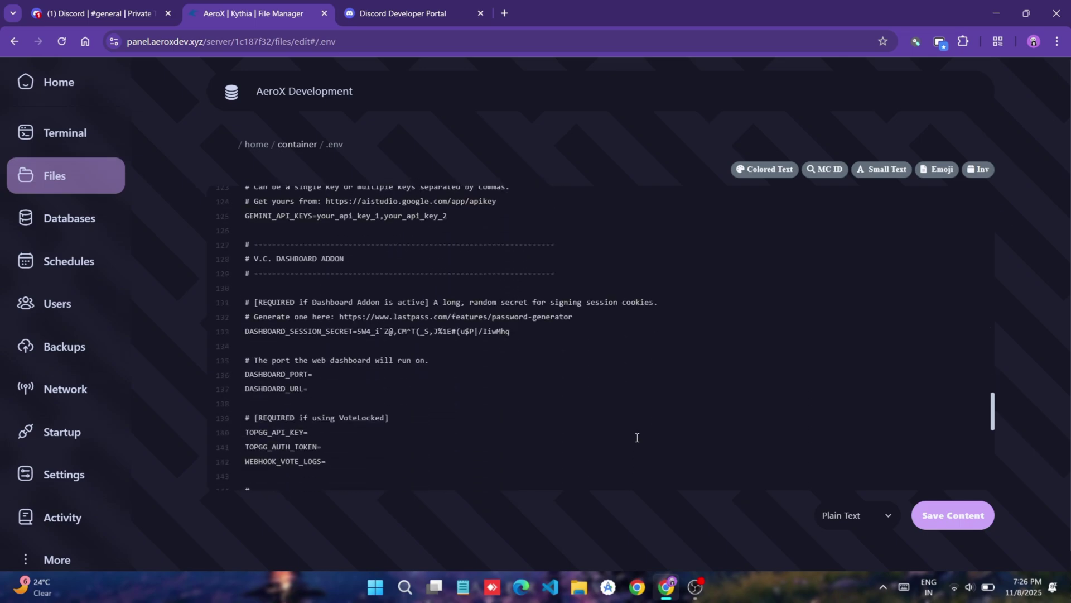
{"action": "scroll", "coordinate": [637, 437], "scroll_direction": "down", "scroll_amount": 3}
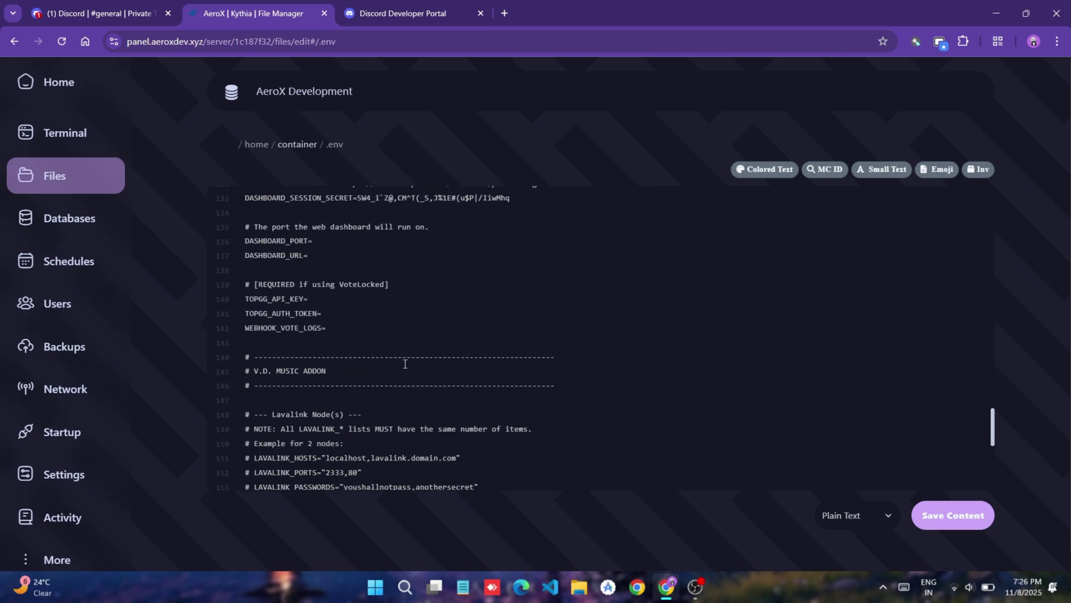
{"action": "scroll", "coordinate": [391, 367], "scroll_direction": "up", "scroll_amount": 1}
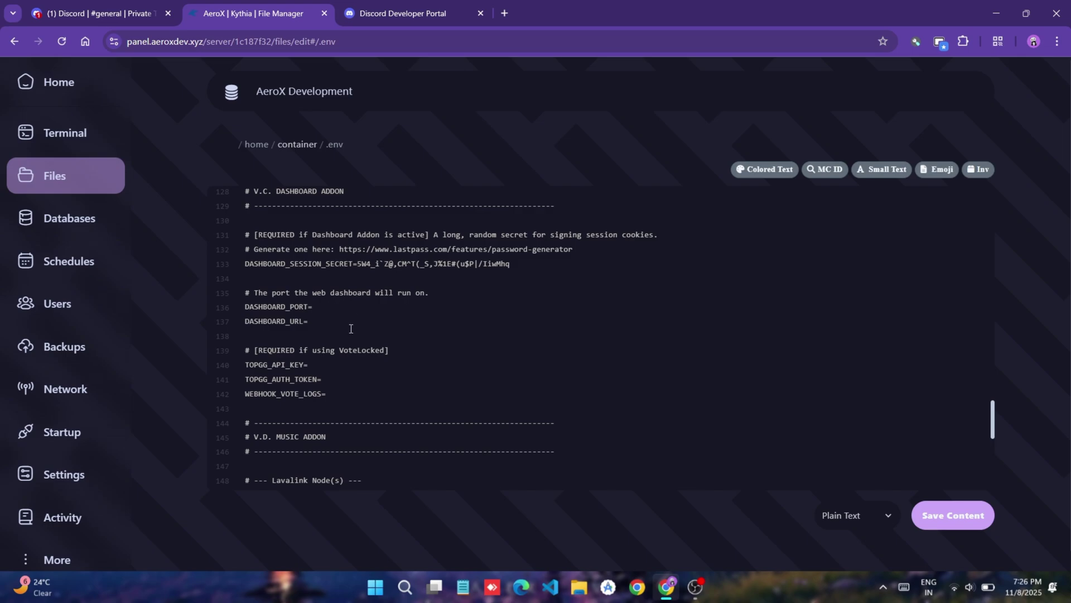
- Save the .env file, which now has the Redis URL and dashboard session secret filled in
{"action": "left_click", "coordinate": [953, 515]}
- Copy the server address from the console and paste it into DASHBOARD_URL
{"action": "left_click", "coordinate": [64, 133]}
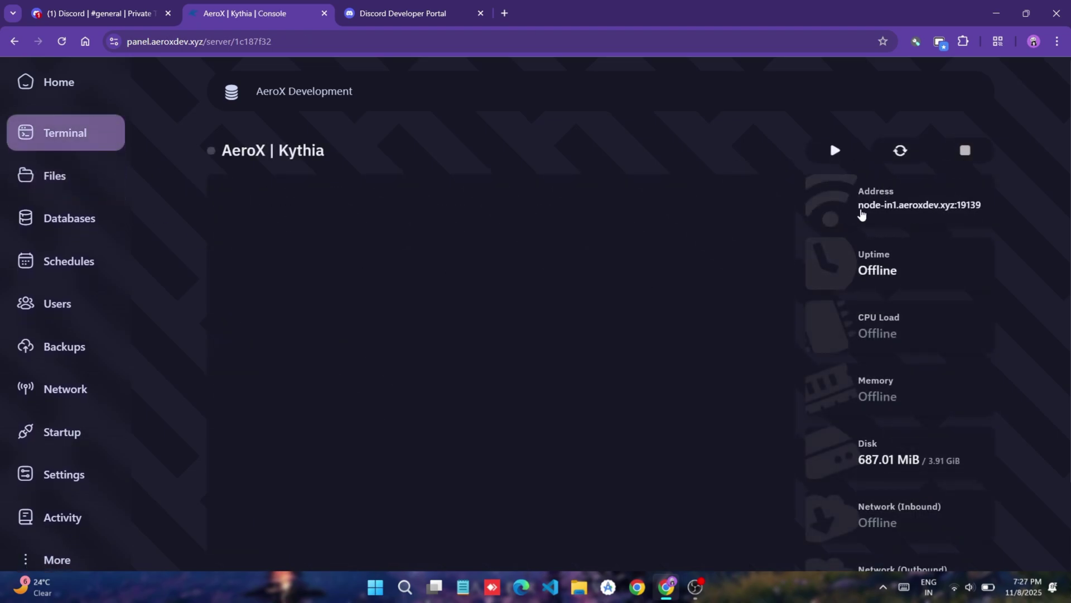
{"action": "left_click", "coordinate": [862, 206]}
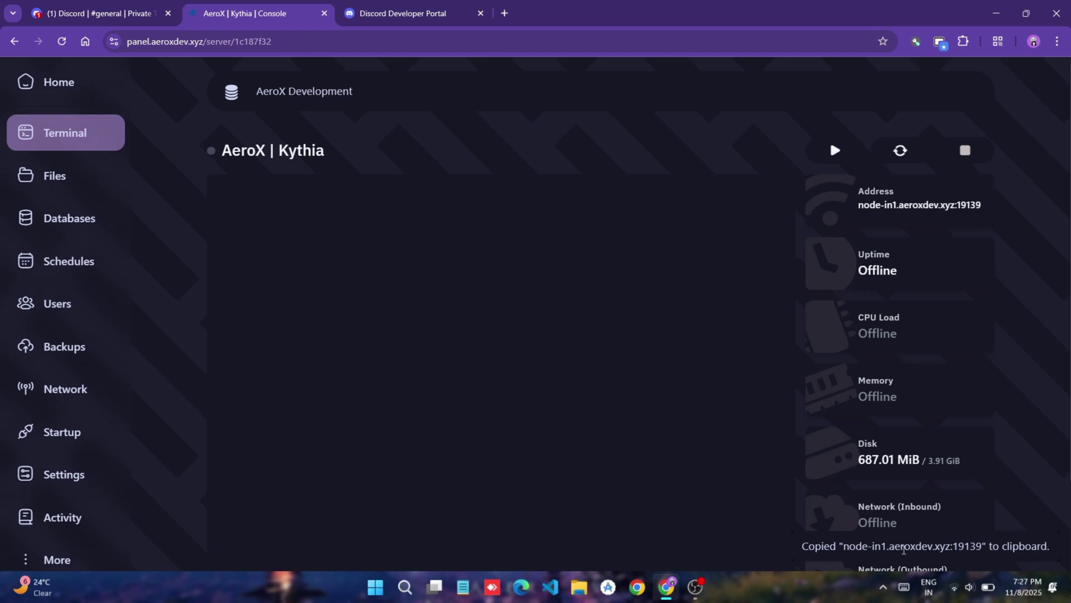
{"action": "left_click", "coordinate": [55, 177]}
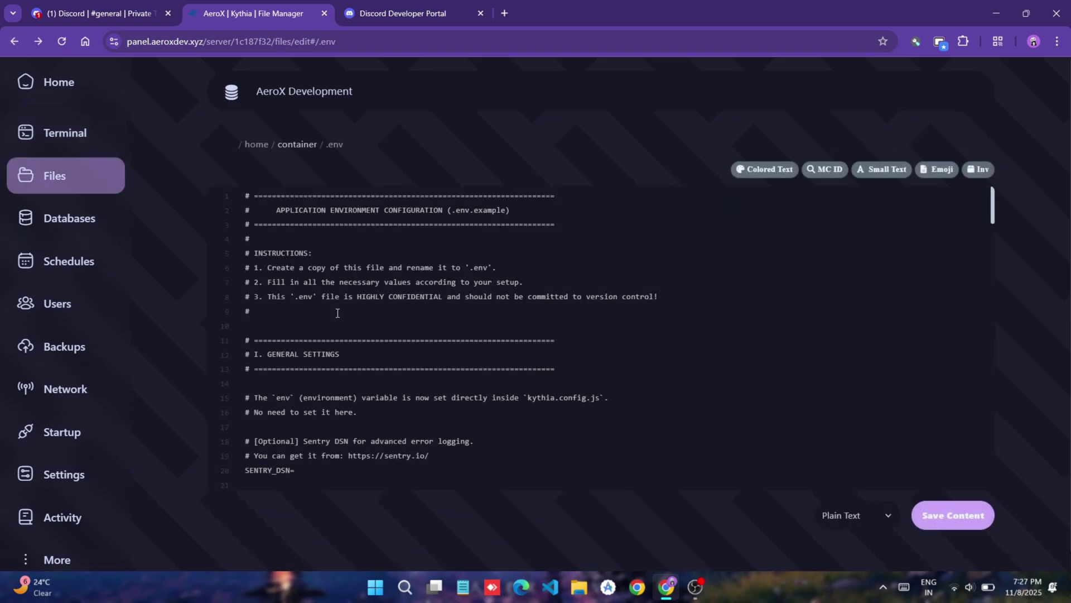
{"action": "scroll", "coordinate": [337, 313], "scroll_direction": "down", "scroll_amount": 5}
{"action": "scroll", "coordinate": [337, 312], "scroll_direction": "down", "scroll_amount": 5}
{"action": "scroll", "coordinate": [337, 312], "scroll_direction": "down", "scroll_amount": 5}
{"action": "scroll", "coordinate": [337, 313], "scroll_direction": "down", "scroll_amount": 5}
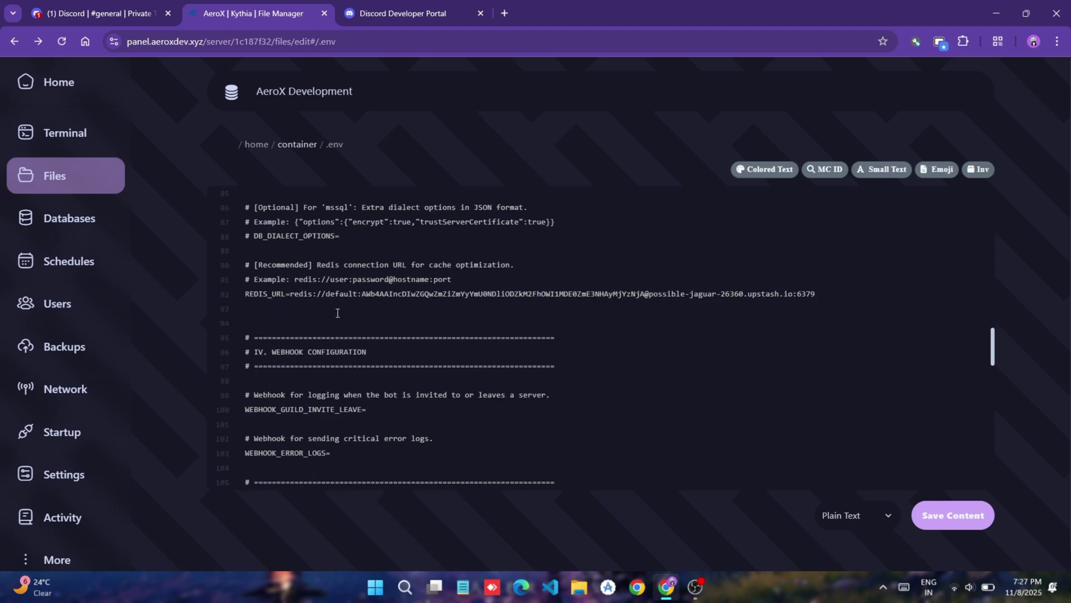
{"action": "scroll", "coordinate": [337, 312], "scroll_direction": "down", "scroll_amount": 5}
{"action": "scroll", "coordinate": [337, 312], "scroll_direction": "down", "scroll_amount": 4}
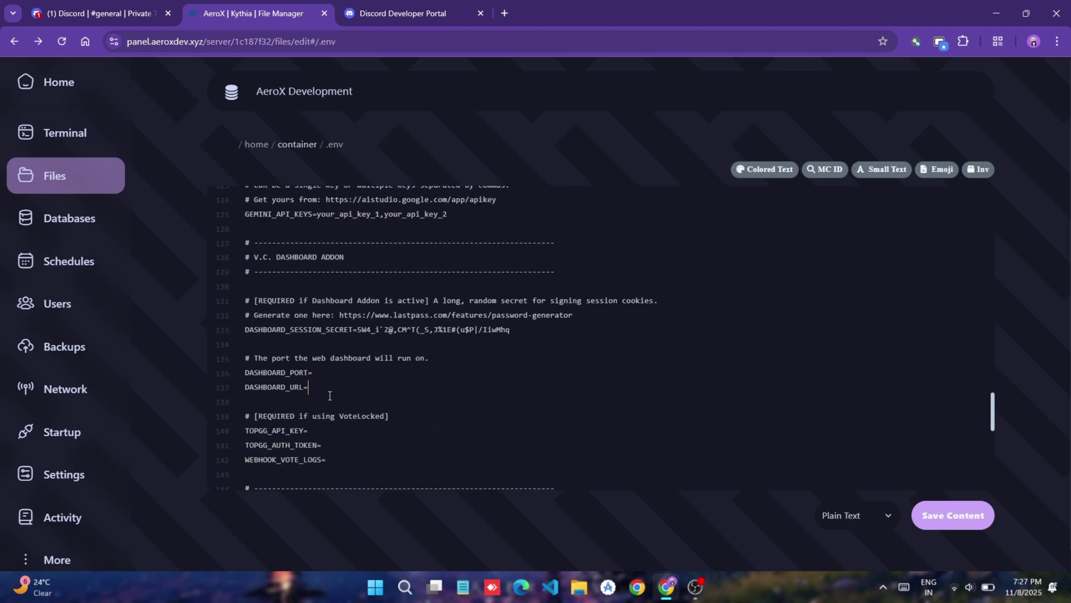
{"action": "key", "text": "ctrl+v"}
{"action": "type", "text": "htt"}
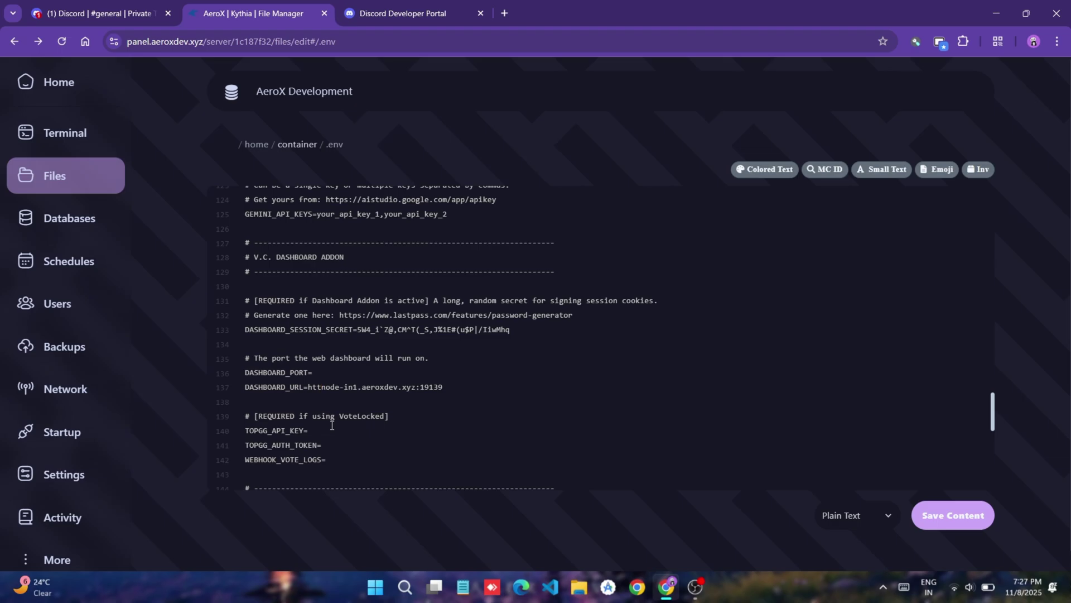
{"action": "type", "text": "p://"}
- Set DASHBOARD_PORT to 19139 and save the .env file
{"action": "double_click", "coordinate": [447, 388]}
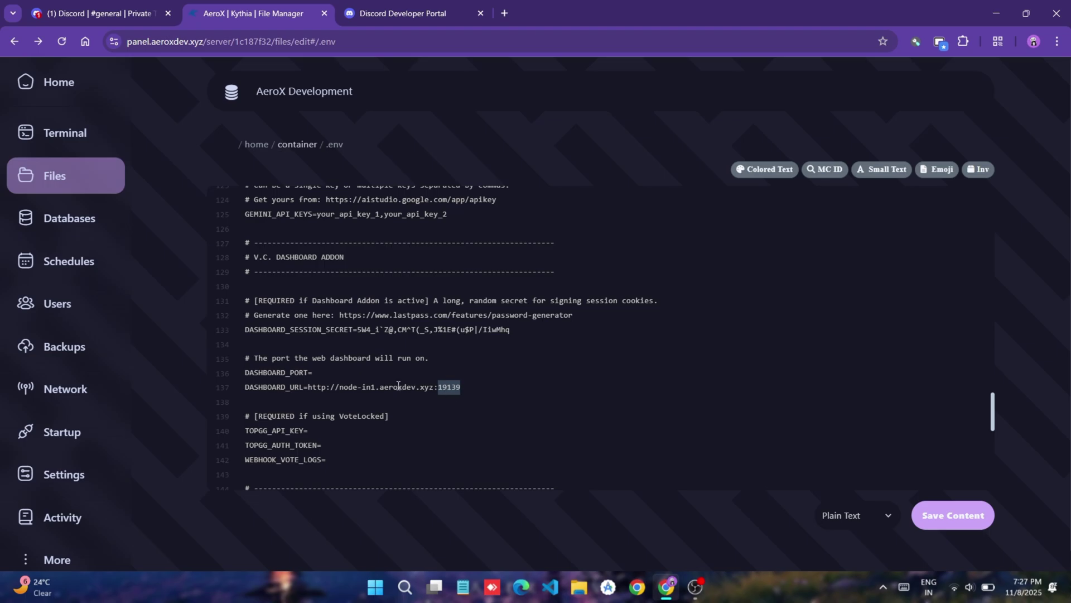
{"action": "left_click", "coordinate": [369, 369]}
{"action": "key", "text": "ctrl+v"}
{"action": "left_click", "coordinate": [952, 516]}
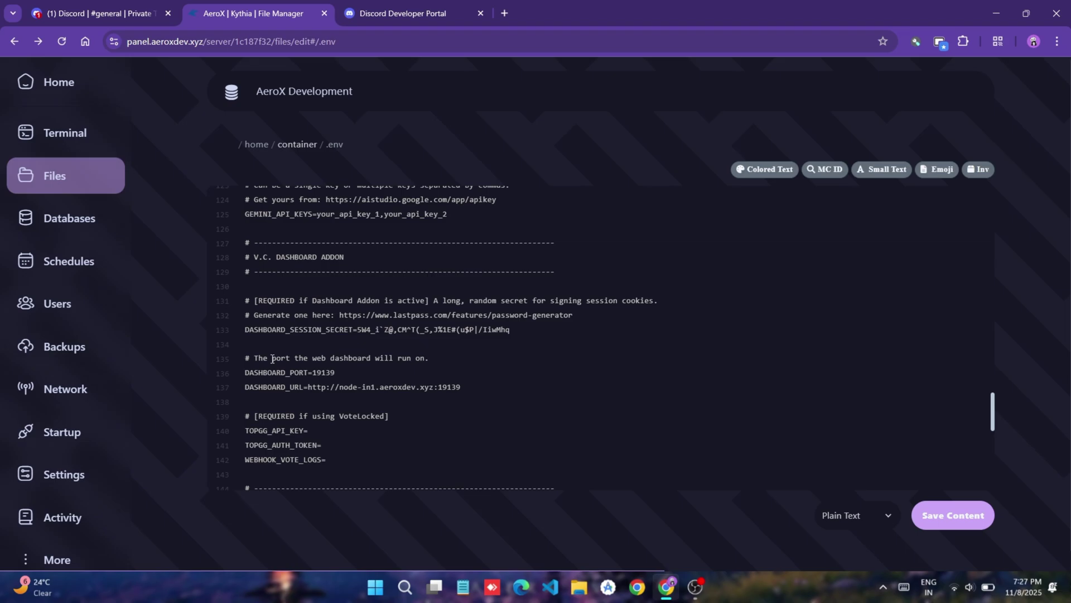
- Start the Kythia server from its console overview page
{"action": "left_click", "coordinate": [84, 147]}
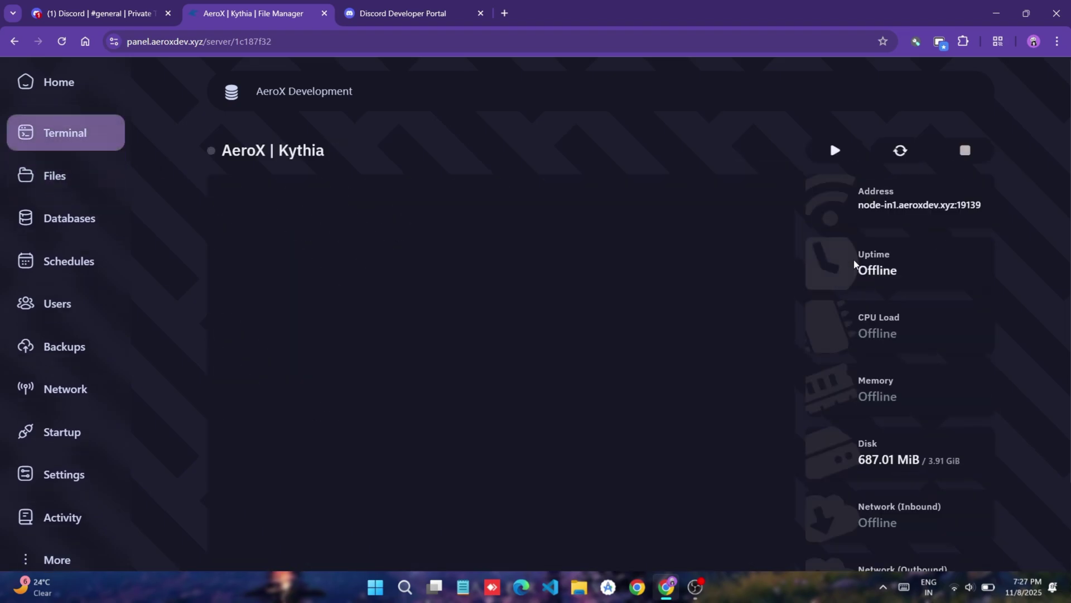
{"action": "left_click", "coordinate": [836, 152]}
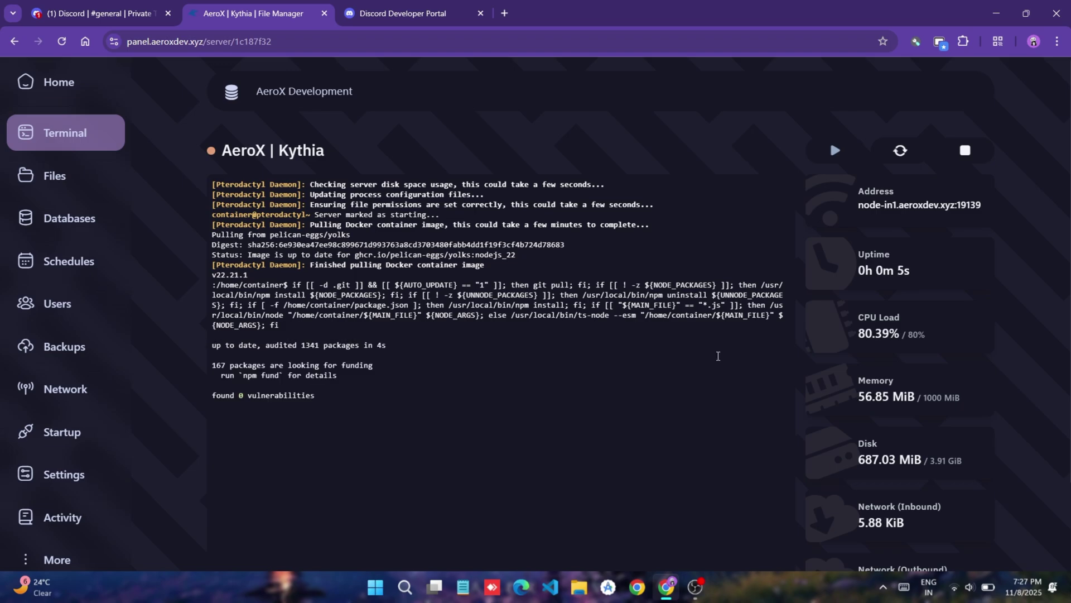
{"action": "scroll", "coordinate": [737, 343], "scroll_direction": "down", "scroll_amount": 2}
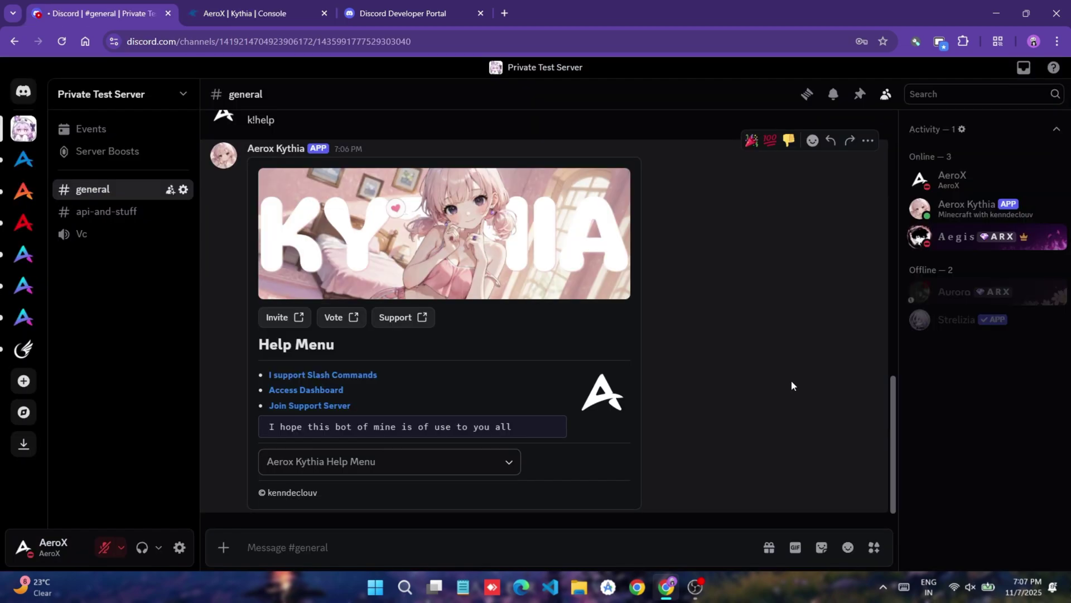
{"action": "left_click", "coordinate": [401, 13]}
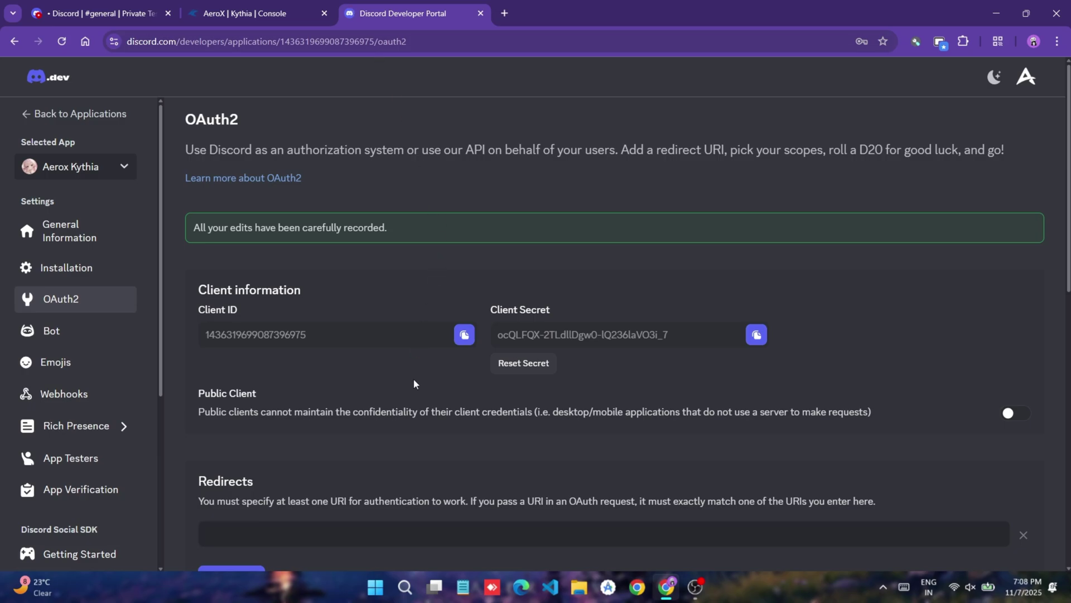
{"action": "left_click", "coordinate": [62, 42]}
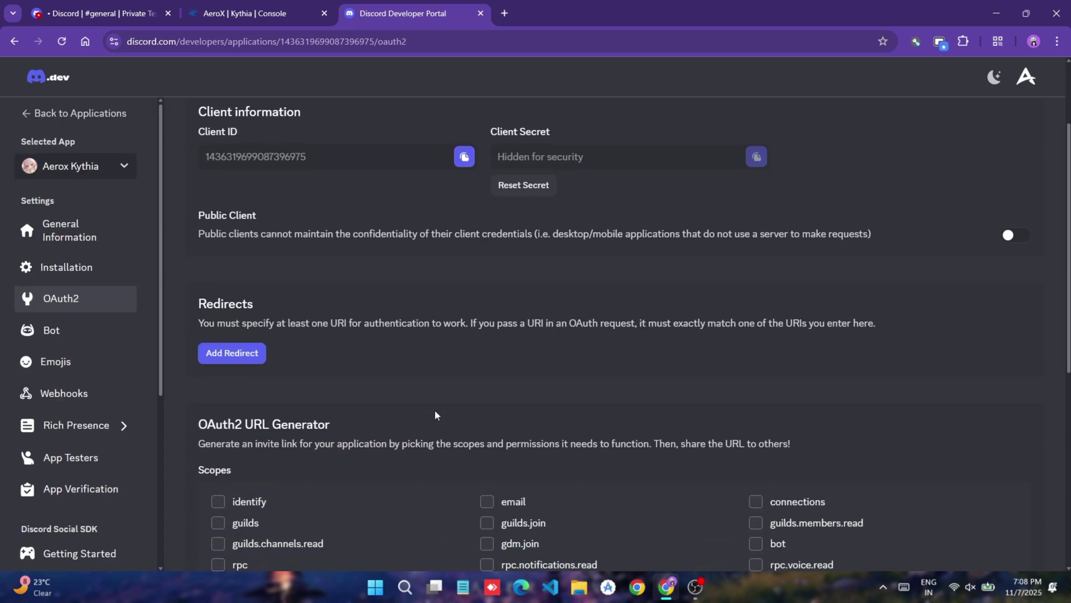
{"action": "left_click", "coordinate": [230, 344]}
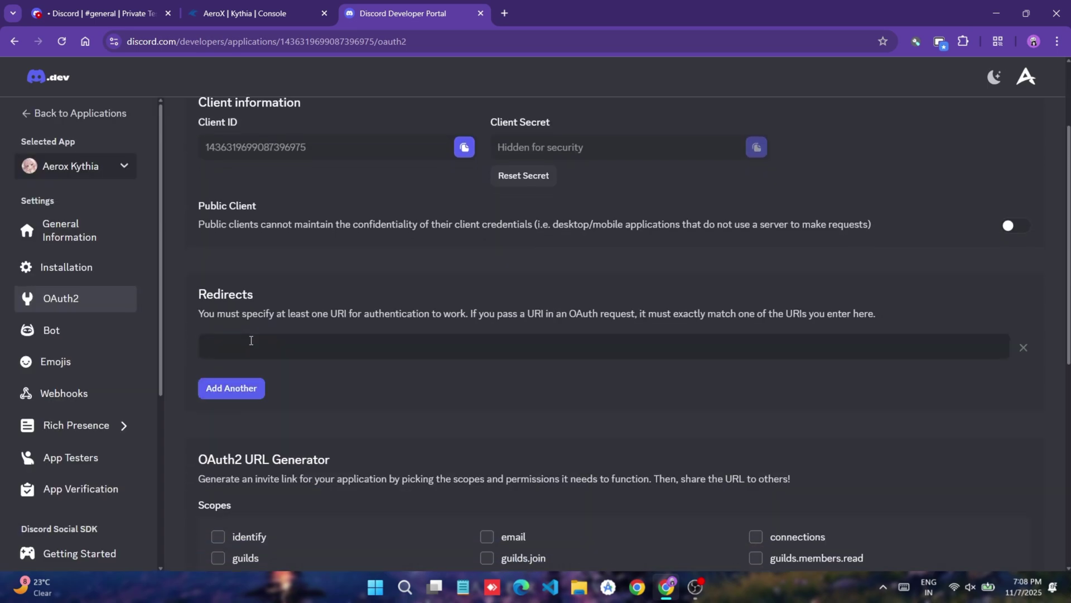
{"action": "key", "text": "ctrl+v"}
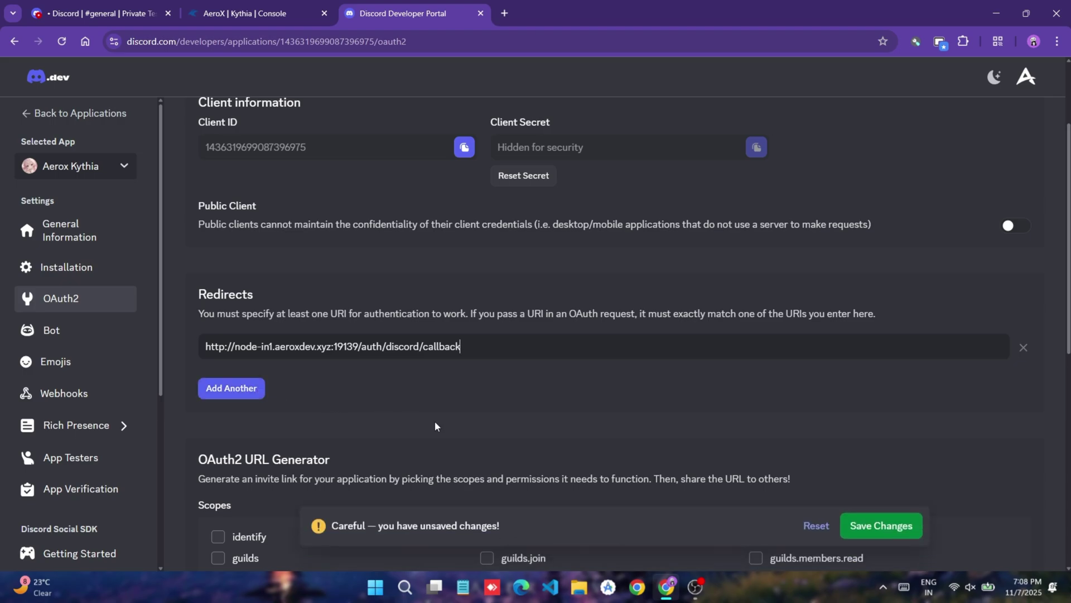
{"action": "left_click", "coordinate": [881, 526]}
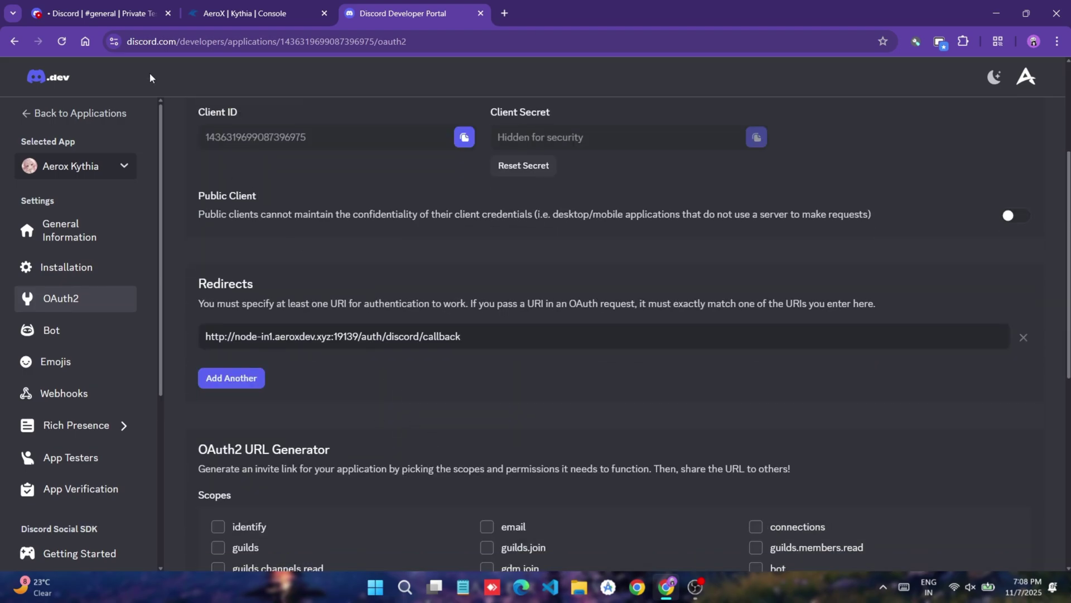
{"action": "left_click", "coordinate": [101, 13]}
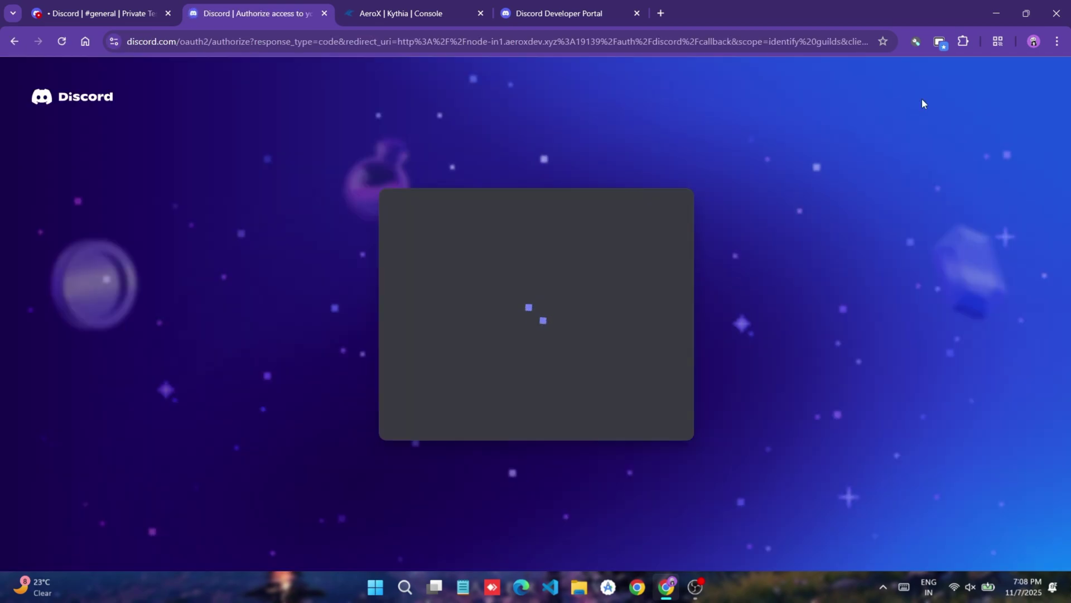
{"action": "scroll", "coordinate": [599, 367], "scroll_direction": "down", "scroll_amount": 2}
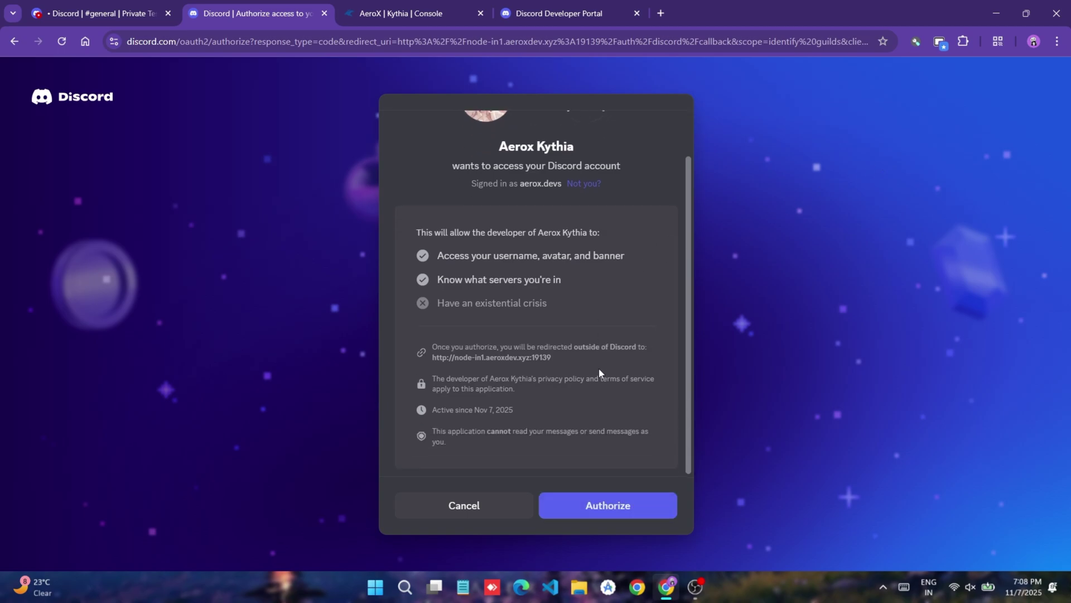
- Authorize Aerox Kythia on the Discord consent screen for the aerox.devs account
{"action": "left_click", "coordinate": [620, 504]}
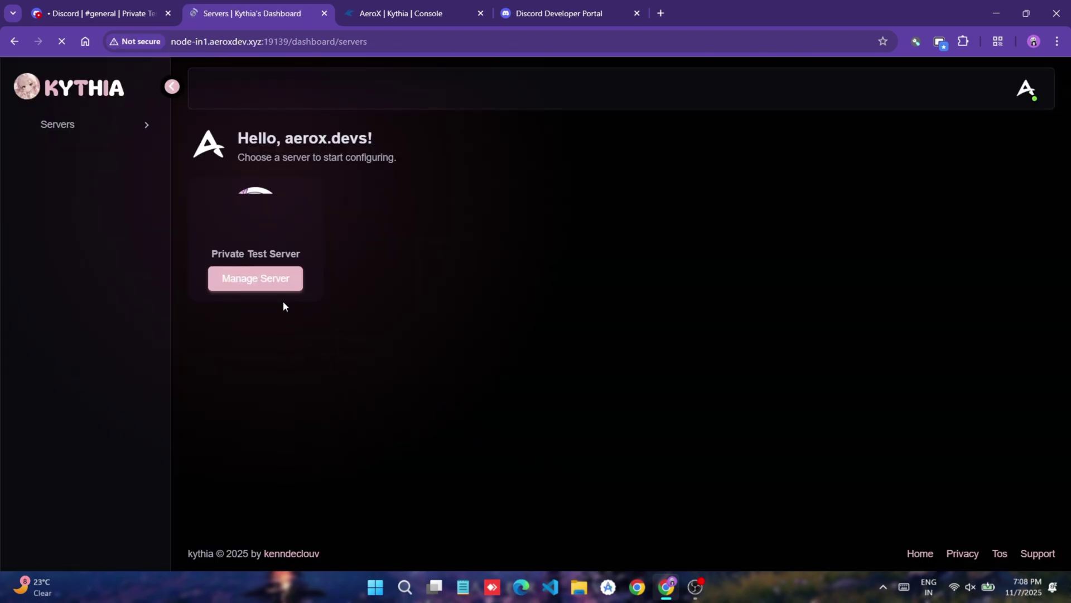
- Manage Private Test Server and expand the Settings section in the sidebar
{"action": "left_click", "coordinate": [276, 276]}
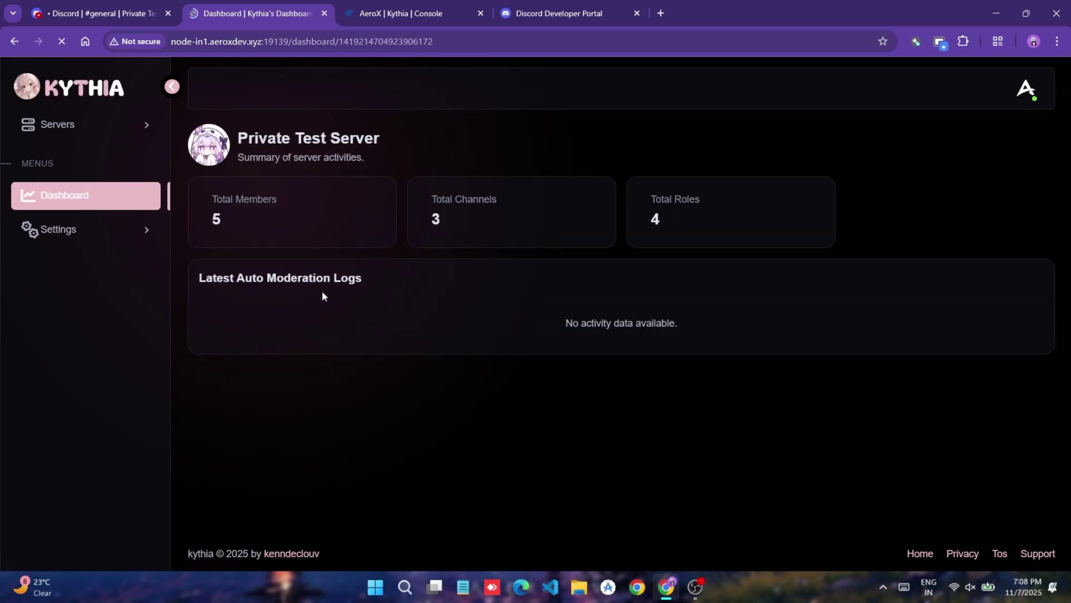
{"action": "left_click", "coordinate": [120, 241]}
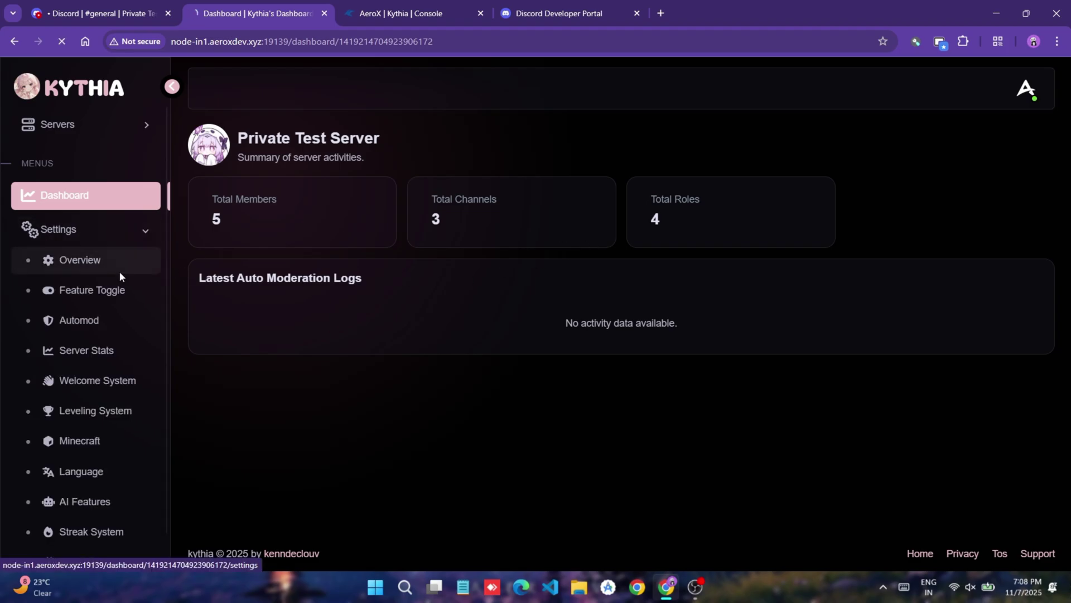